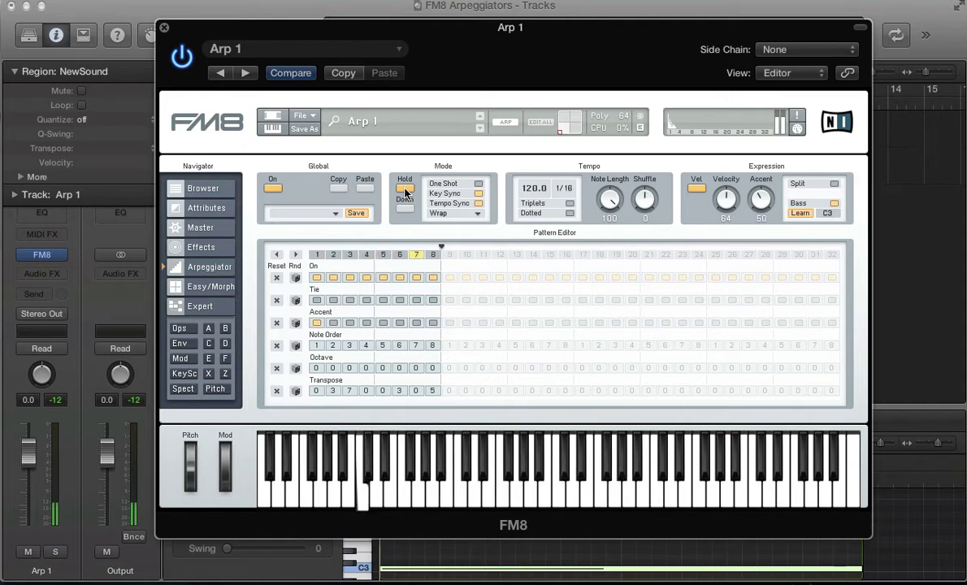
On the Expert page, drop Filter 1 resonance to 14 and raise the cutoff for a flatter curve
{"action": "left_click", "coordinate": [225, 373]}
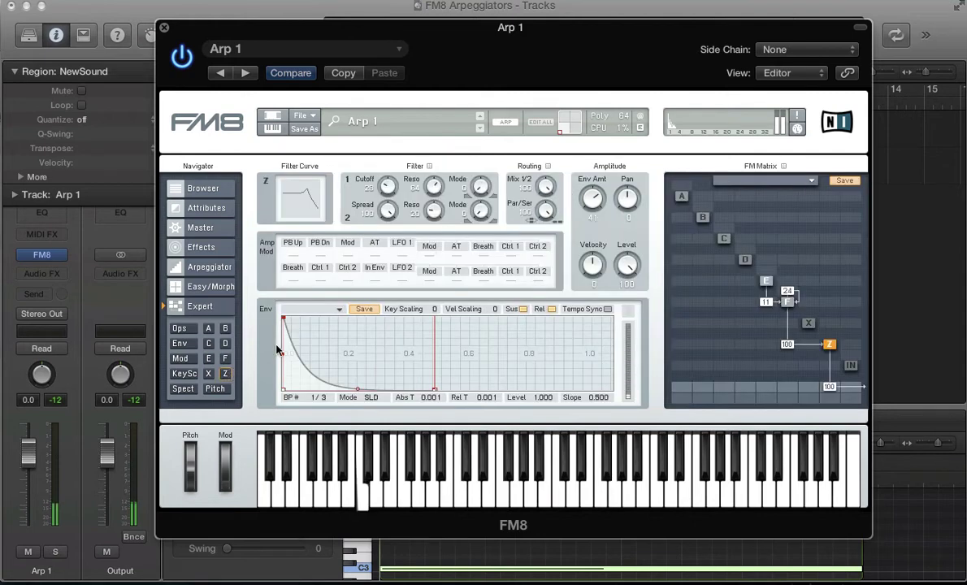
{"action": "left_click_drag", "start_coordinate": [435, 187], "coordinate": [433, 235]}
{"action": "left_click_drag", "start_coordinate": [593, 199], "coordinate": [595, 218]}
{"action": "left_click_drag", "start_coordinate": [379, 190], "coordinate": [387, 215]}
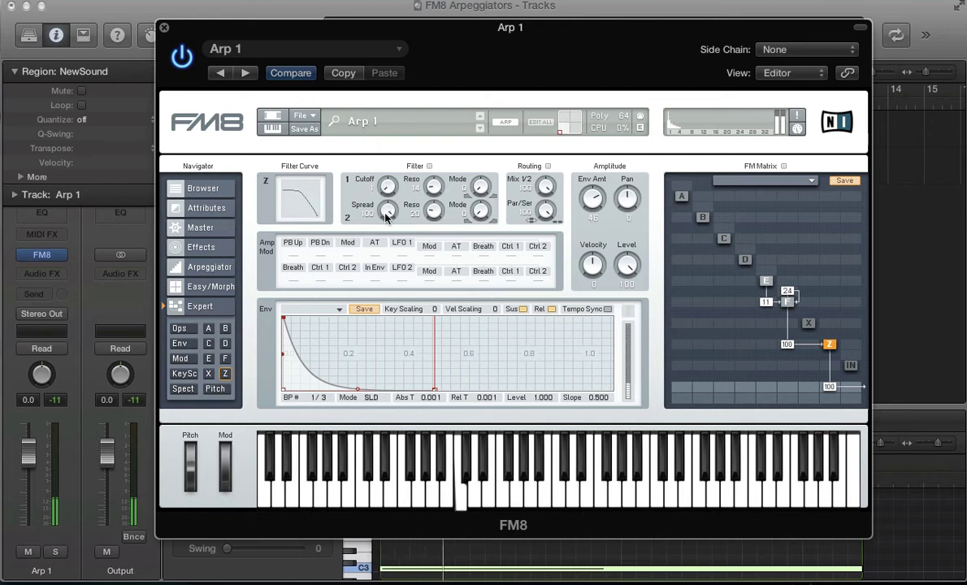
Show the Arpeggiator page with its Global, Mode, Tempo and Pattern Editor sections
{"action": "left_click", "coordinate": [180, 267]}
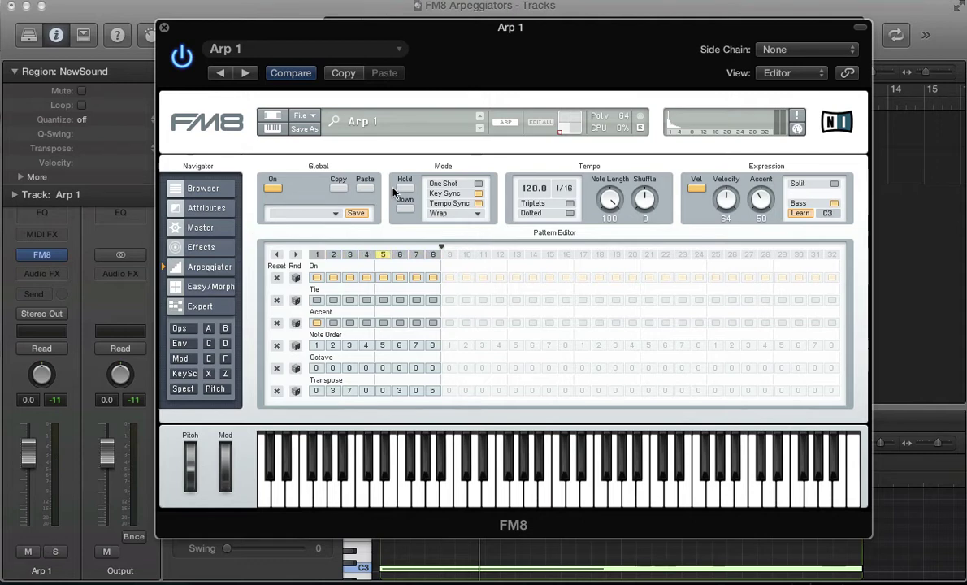
Create a blank NewSound from the File menu and switch the arpeggiator's Global On
{"action": "left_click", "coordinate": [299, 117]}
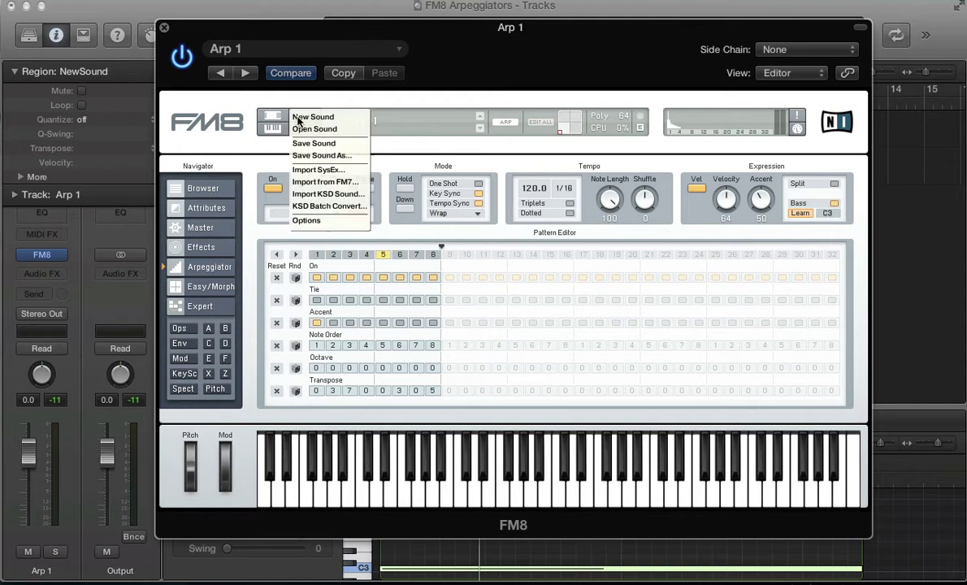
{"action": "left_click", "coordinate": [298, 119]}
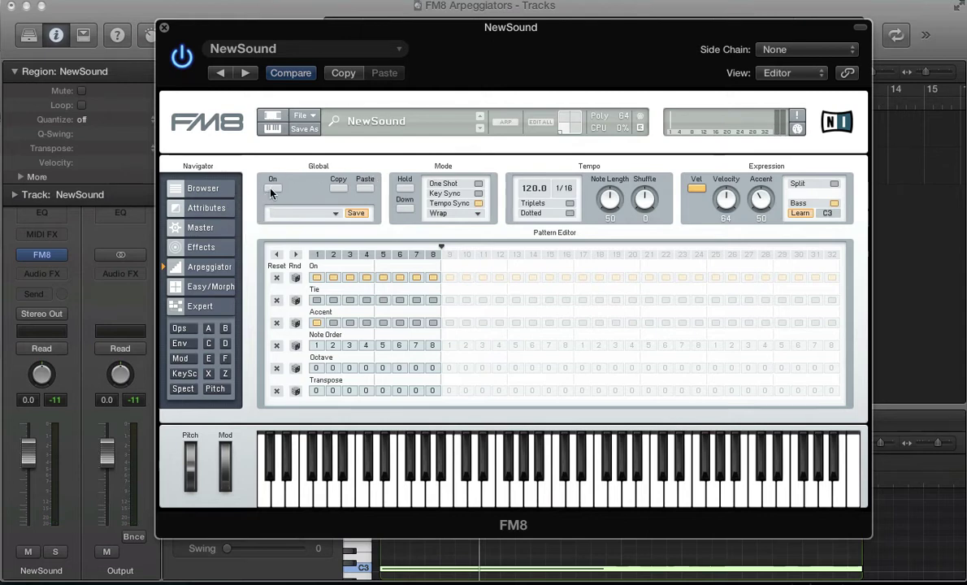
{"action": "left_click", "coordinate": [272, 188]}
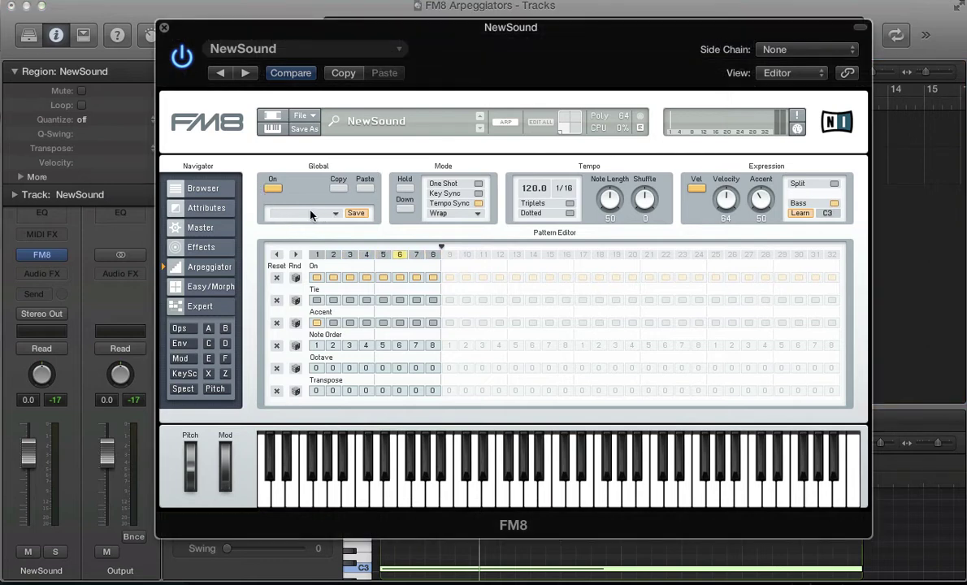
Look through the arpeggiator preset list and close it without choosing a pattern
{"action": "left_click", "coordinate": [311, 214]}
{"action": "left_click", "coordinate": [334, 214]}
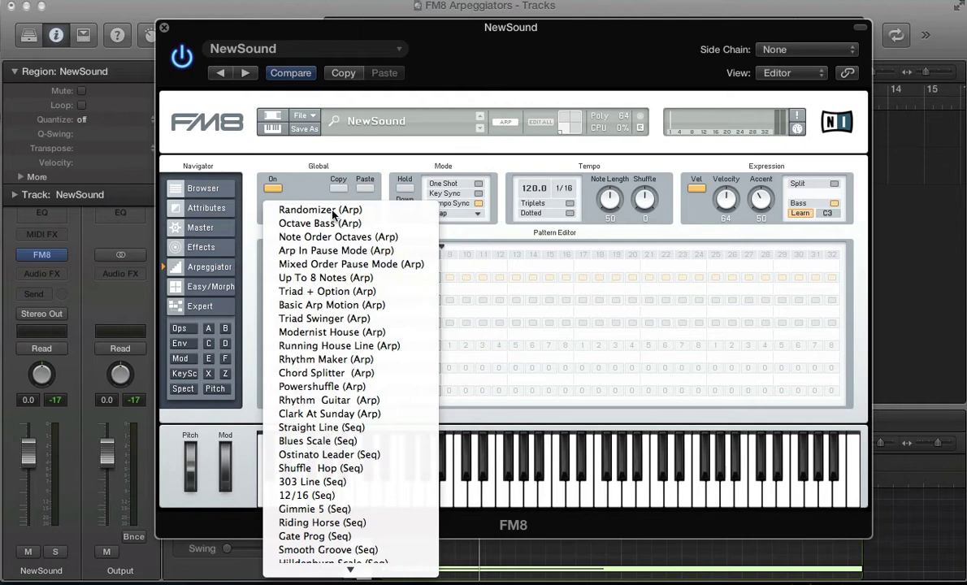
{"action": "left_click", "coordinate": [303, 278]}
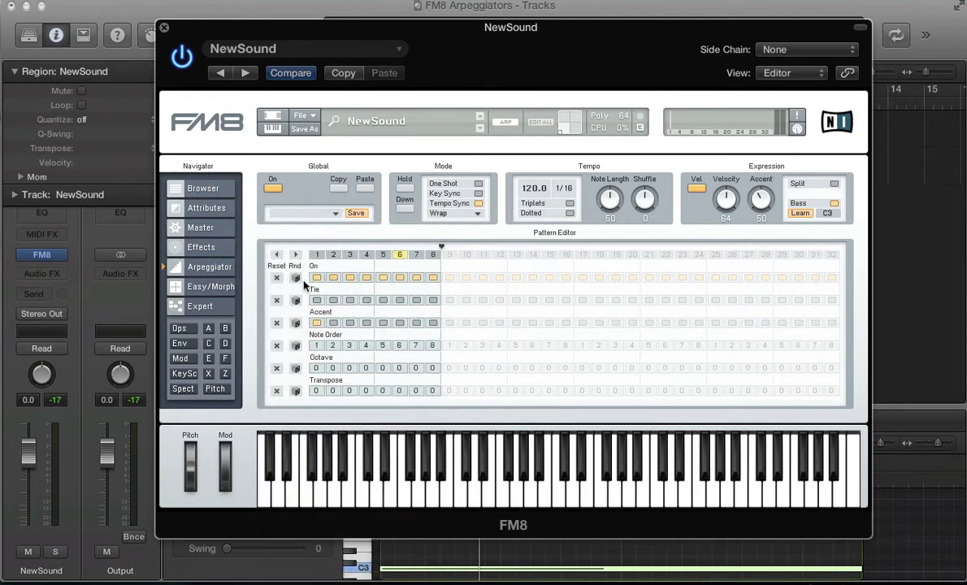
In the browser, load LEAD - 014 from the KILL THE NOISE SOUNDS folder
{"action": "left_click", "coordinate": [199, 189]}
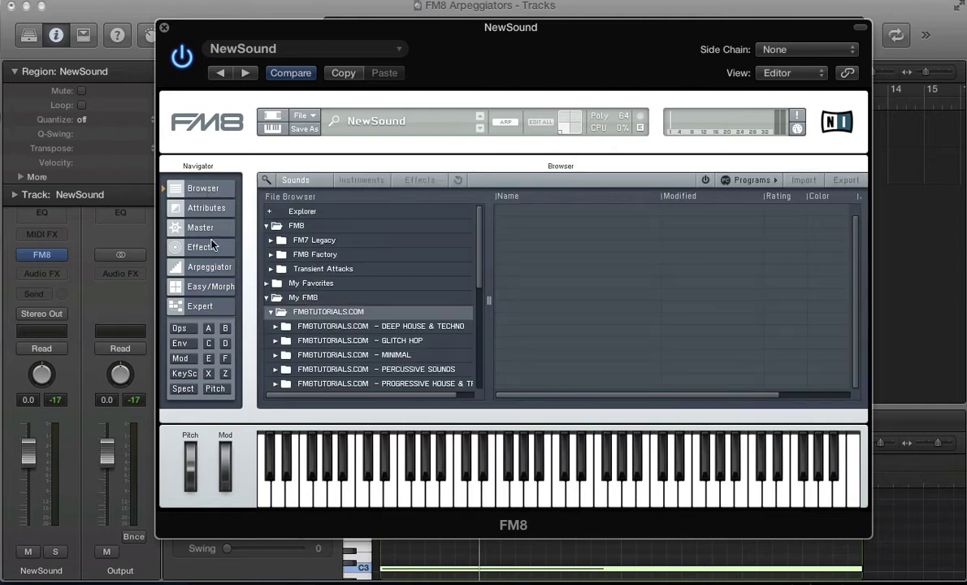
{"action": "scroll", "coordinate": [323, 289], "scroll_direction": "down", "scroll_amount": 5}
{"action": "left_click", "coordinate": [324, 281]}
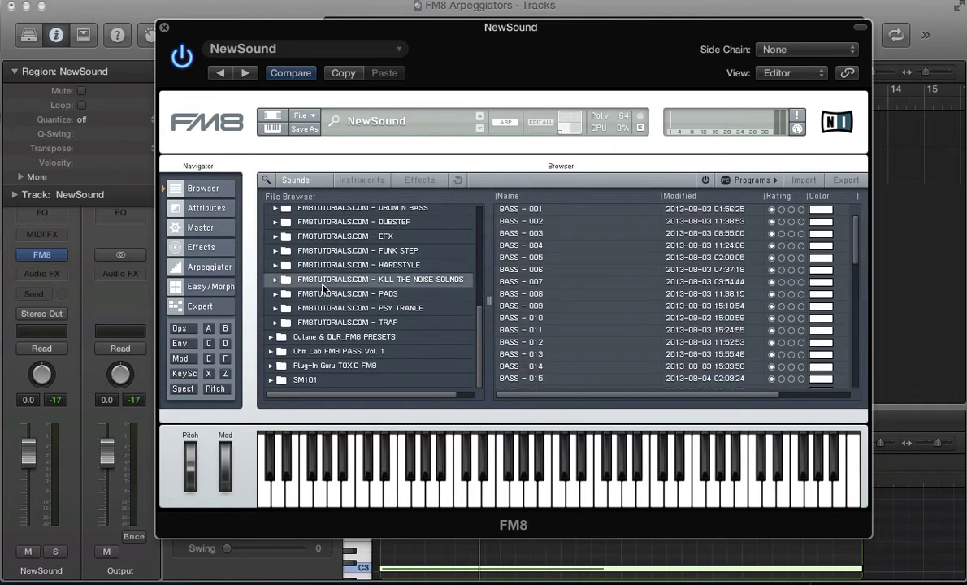
{"action": "scroll", "coordinate": [560, 334], "scroll_direction": "down", "scroll_amount": 8}
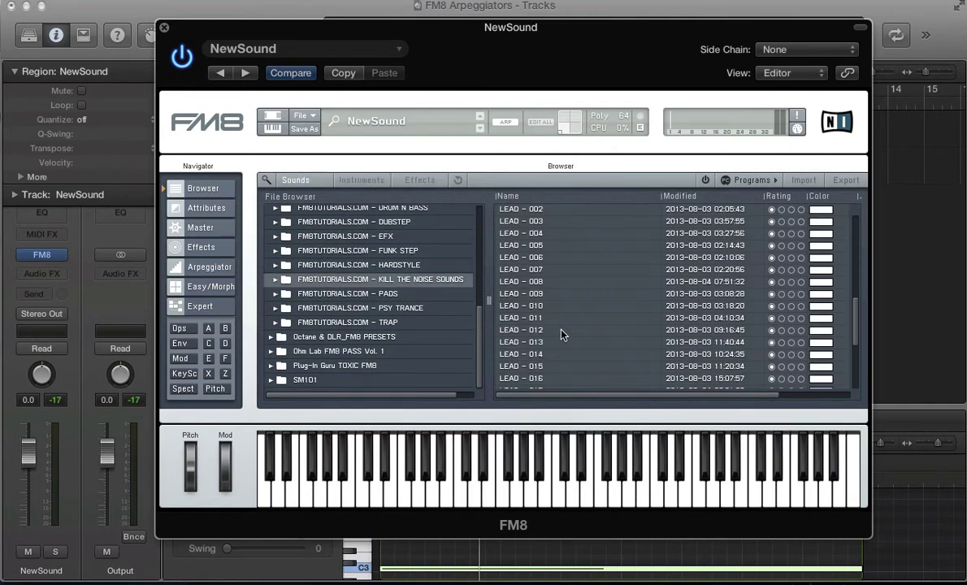
{"action": "left_click", "coordinate": [517, 353]}
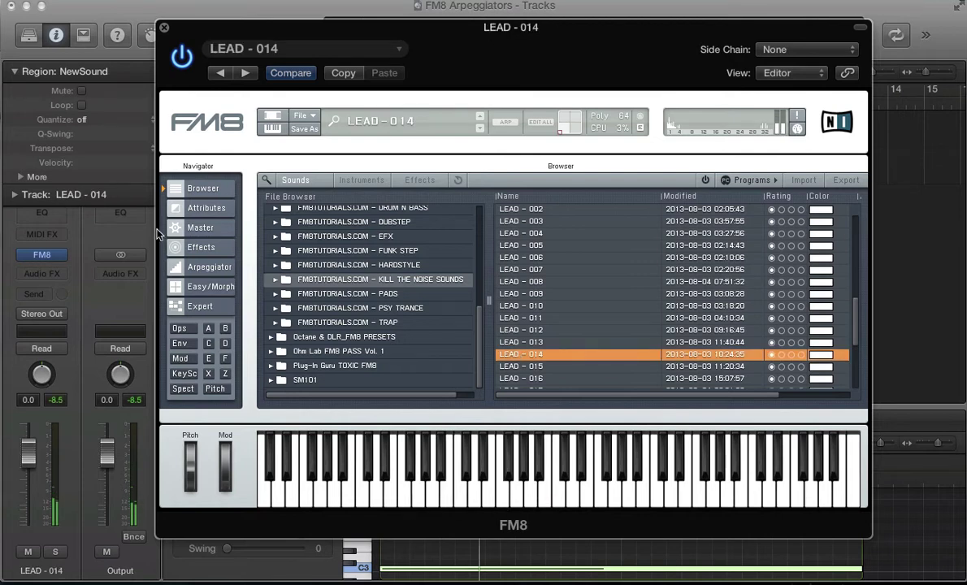
Back on the Arpeggiator page, load the Modernist House and Blues Scale (Seq) patterns
{"action": "left_click", "coordinate": [203, 275]}
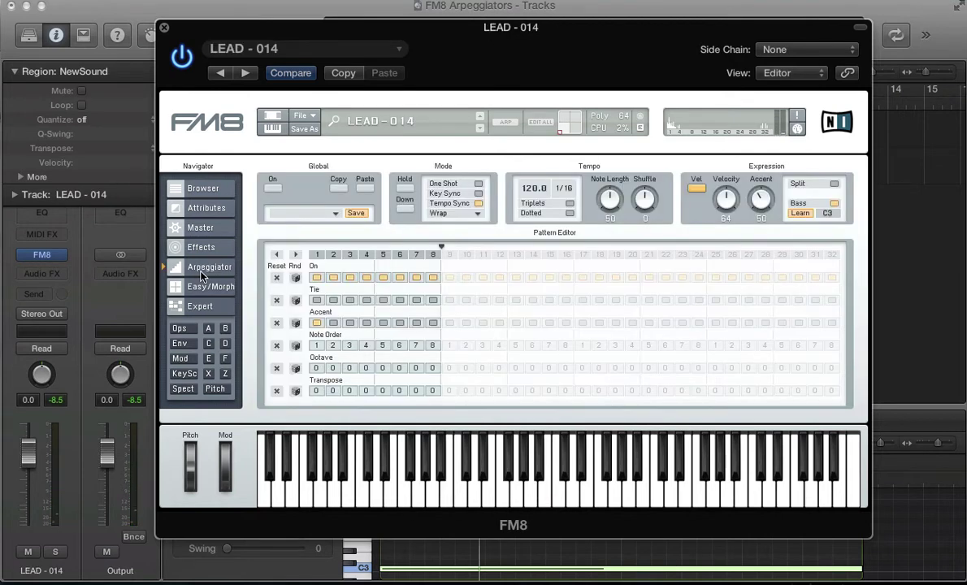
{"action": "left_click", "coordinate": [337, 213]}
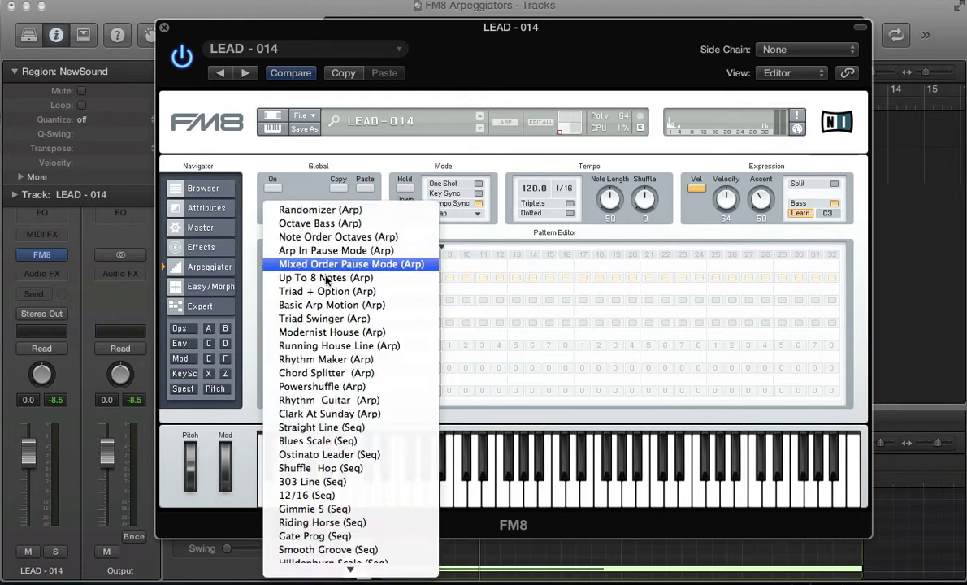
{"action": "scroll", "coordinate": [323, 549], "scroll_direction": "down", "scroll_amount": 3}
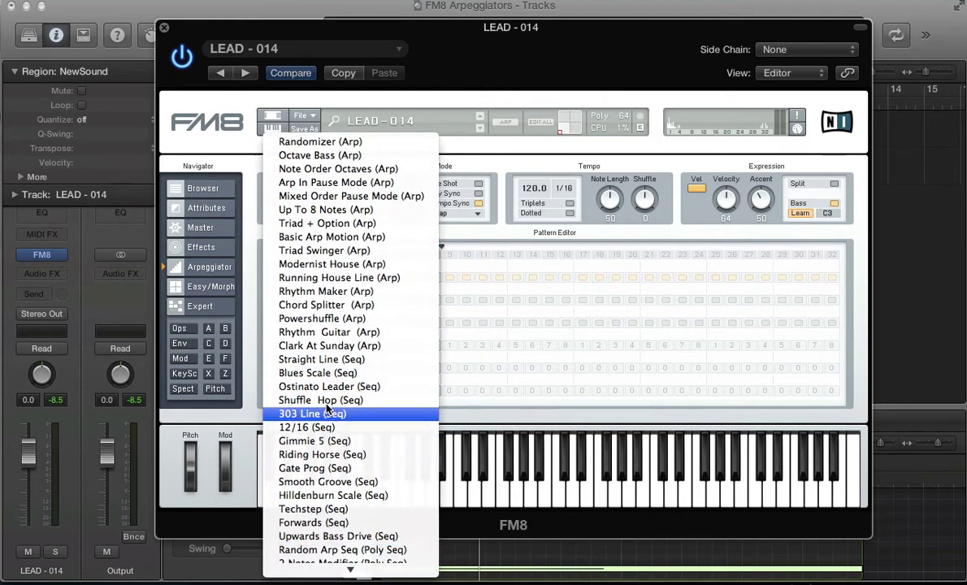
{"action": "left_click", "coordinate": [315, 264]}
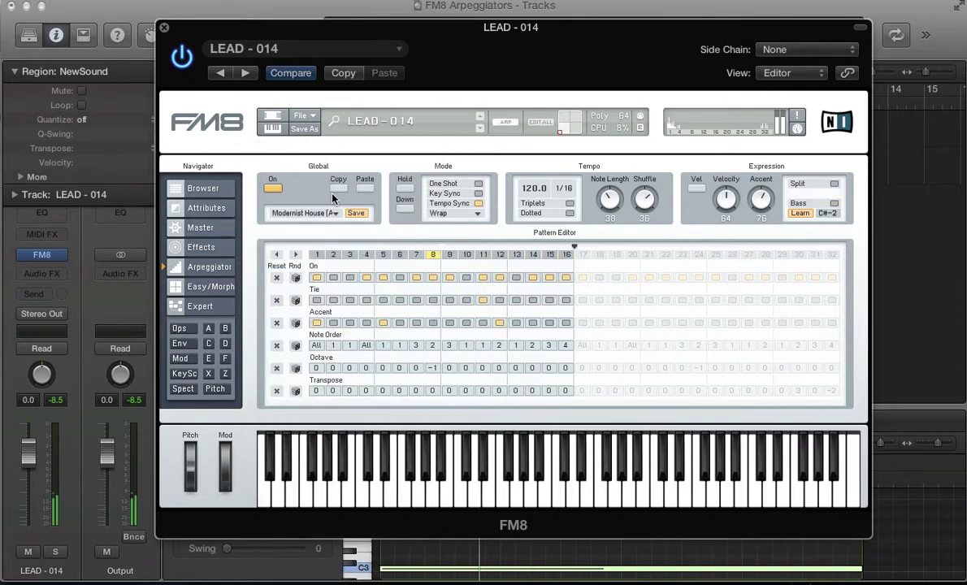
{"action": "left_click", "coordinate": [313, 213]}
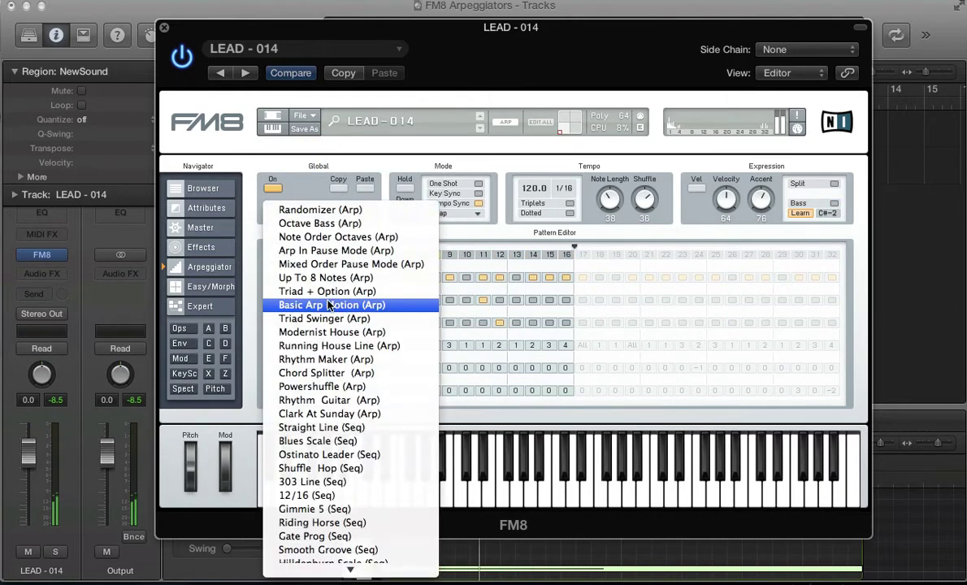
{"action": "left_click", "coordinate": [320, 441]}
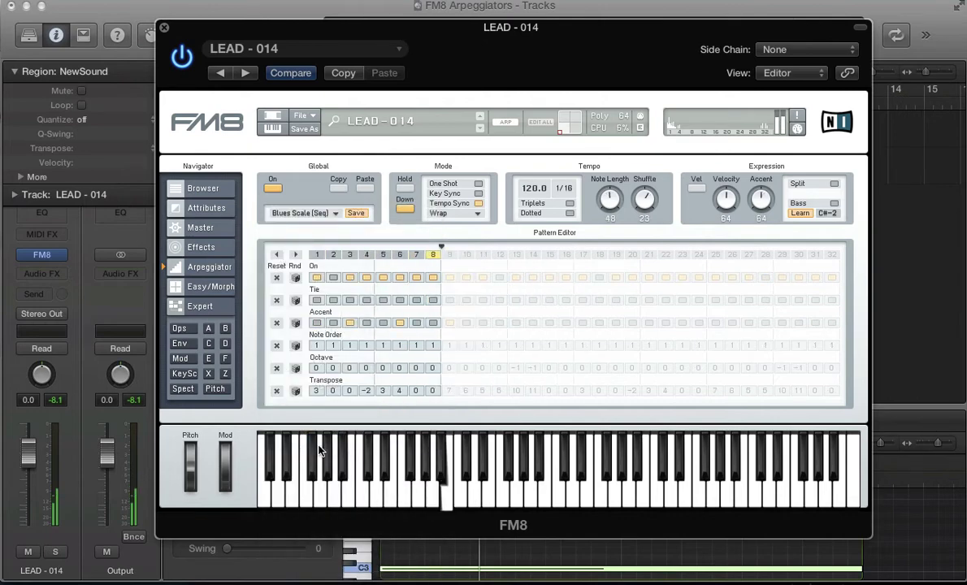
Try the Techstep (Seq) and Let The Frog ROT! arpeggiator patterns
{"action": "left_click", "coordinate": [313, 213]}
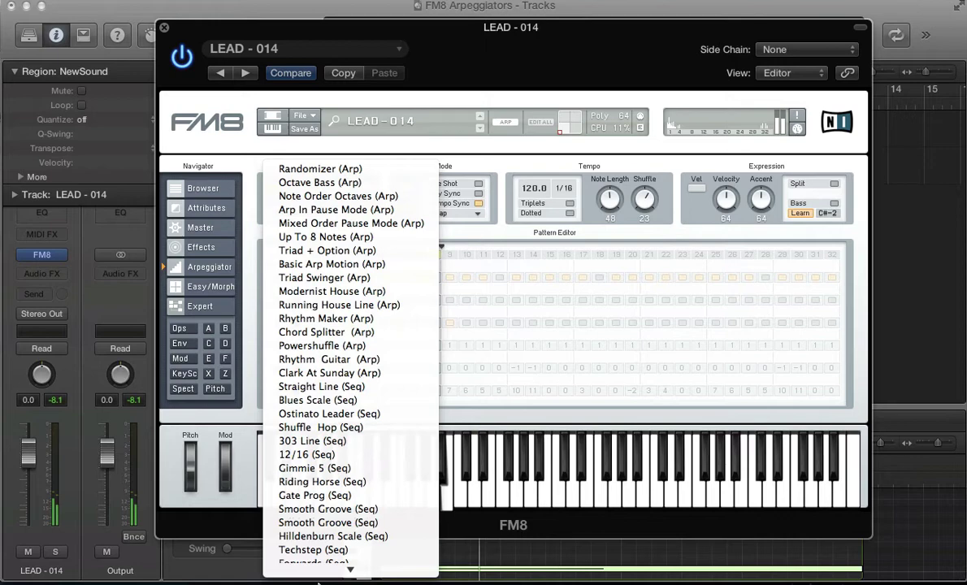
{"action": "left_click", "coordinate": [313, 428]}
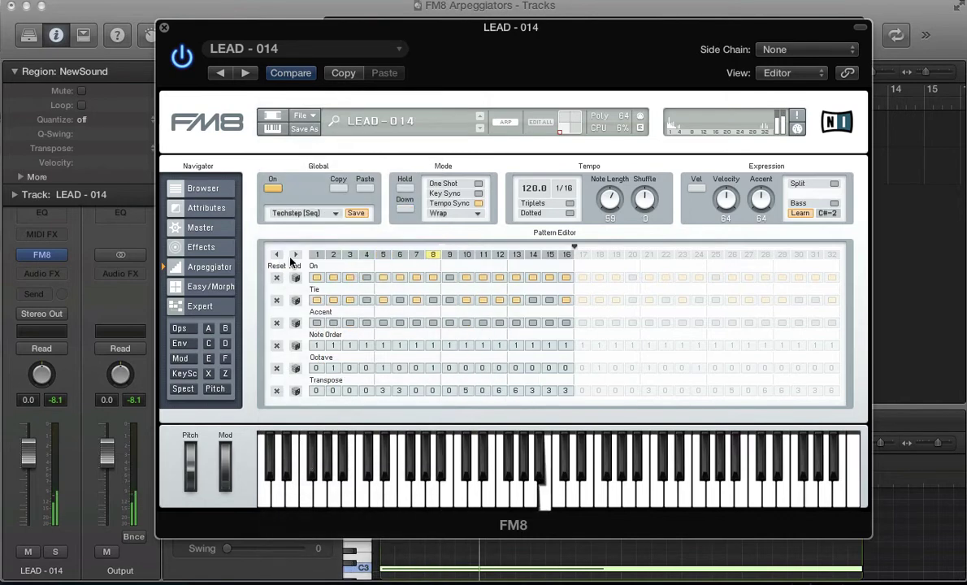
{"action": "left_click", "coordinate": [313, 212]}
{"action": "scroll", "coordinate": [310, 488], "scroll_direction": "down", "scroll_amount": 5}
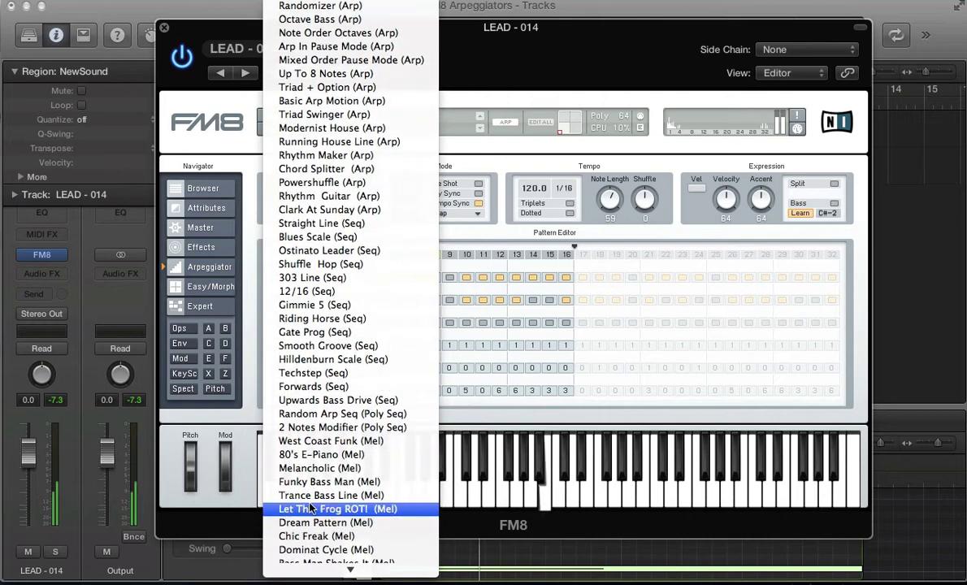
{"action": "left_click", "coordinate": [310, 509]}
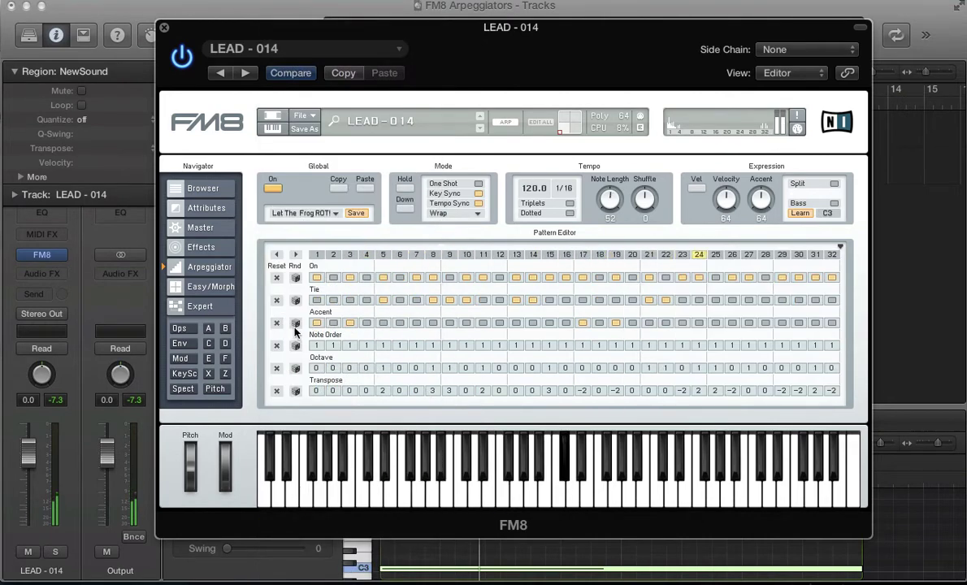
{"action": "left_click", "coordinate": [304, 115]}
{"action": "left_click", "coordinate": [264, 155]}
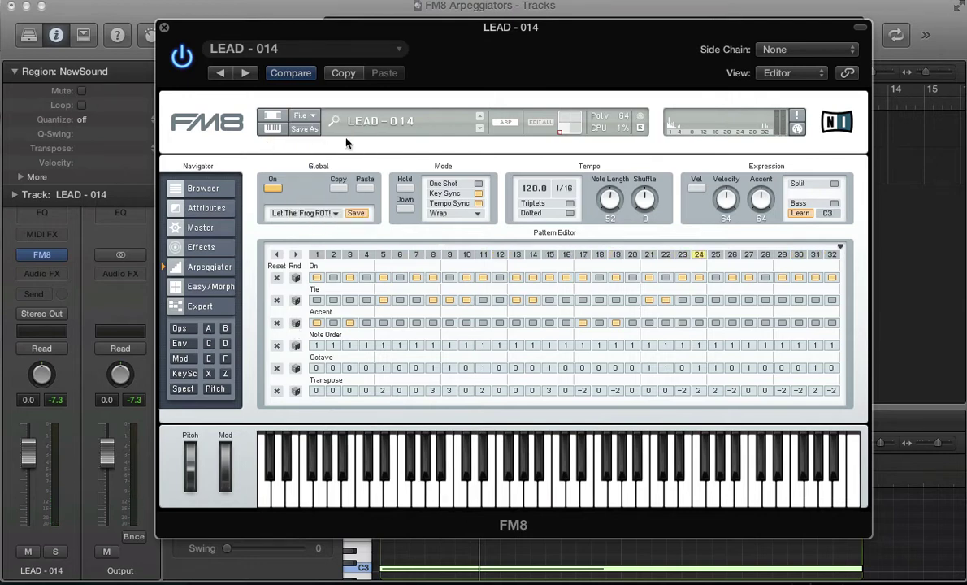
Step back to the LEAD - 013 sound and show its operator envelope editor
{"action": "left_click", "coordinate": [479, 128]}
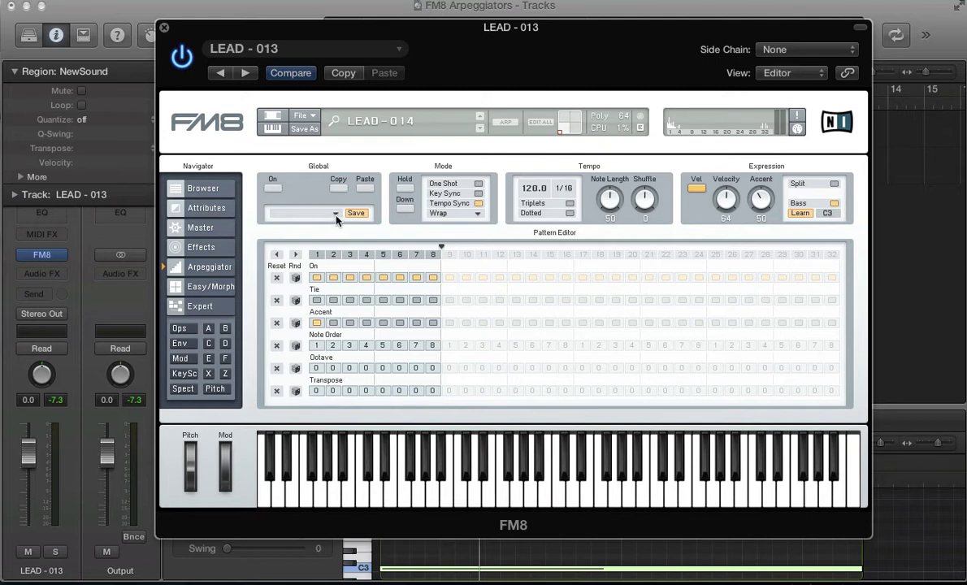
{"action": "left_click", "coordinate": [179, 342]}
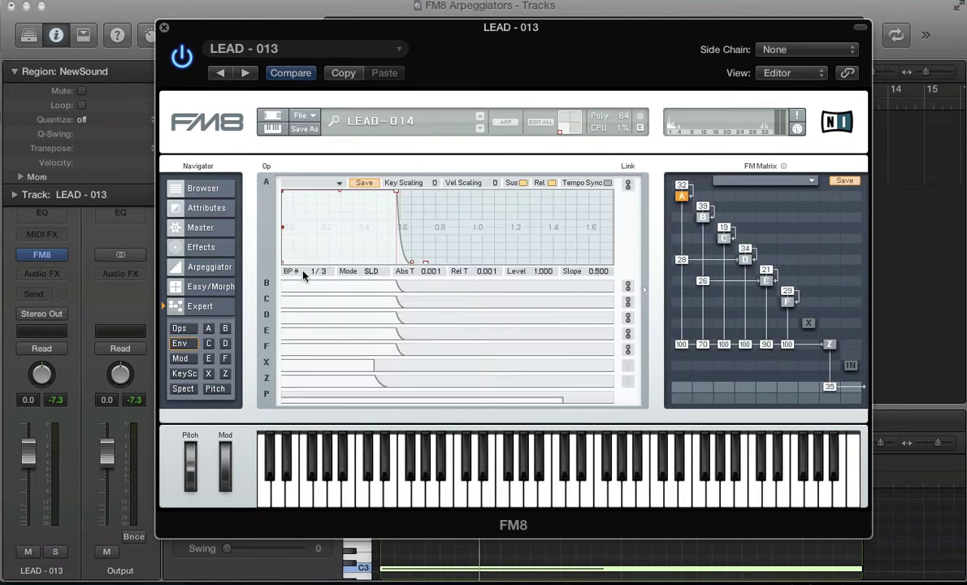
{"action": "left_click", "coordinate": [339, 185]}
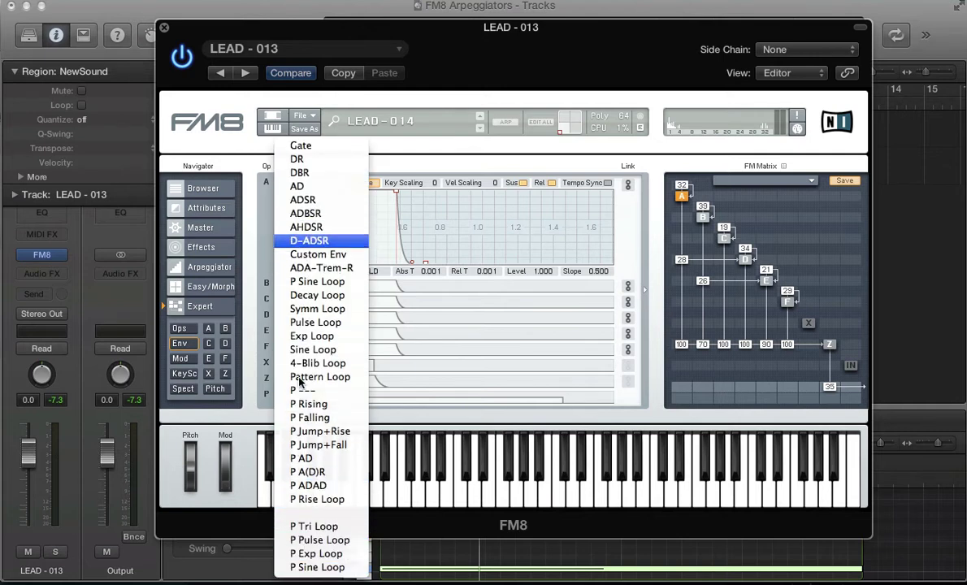
{"action": "left_click", "coordinate": [208, 276]}
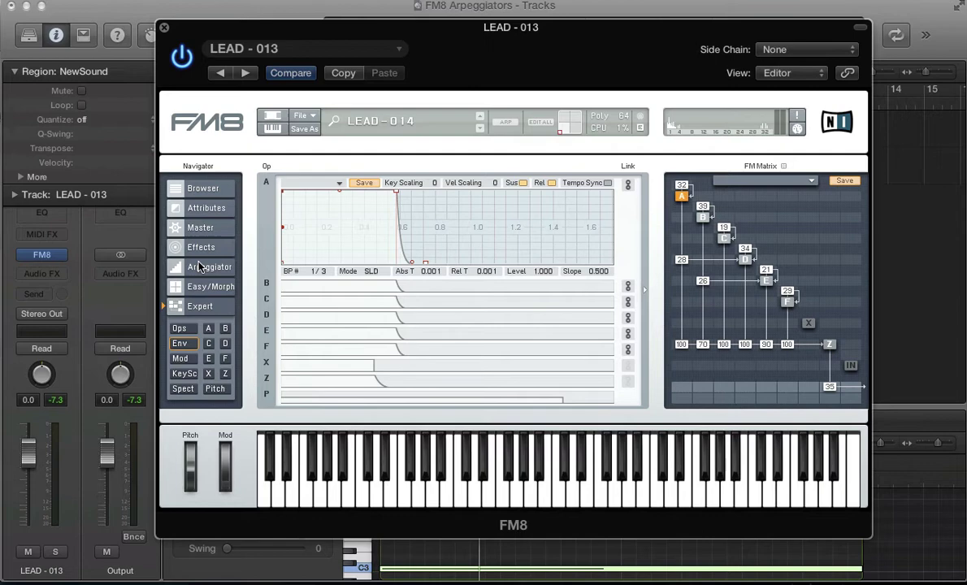
Set octave step 2 to 1 and transpose step 3 to 3, and turn the arpeggiator on
{"action": "left_click", "coordinate": [203, 267]}
{"action": "left_click", "coordinate": [336, 215]}
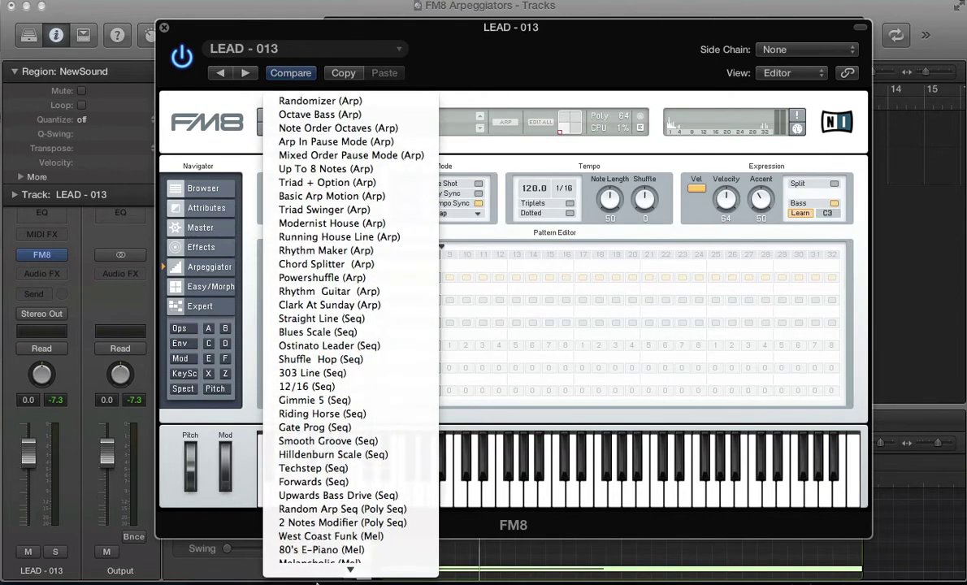
{"action": "mouse_move", "coordinate": [317, 582]}
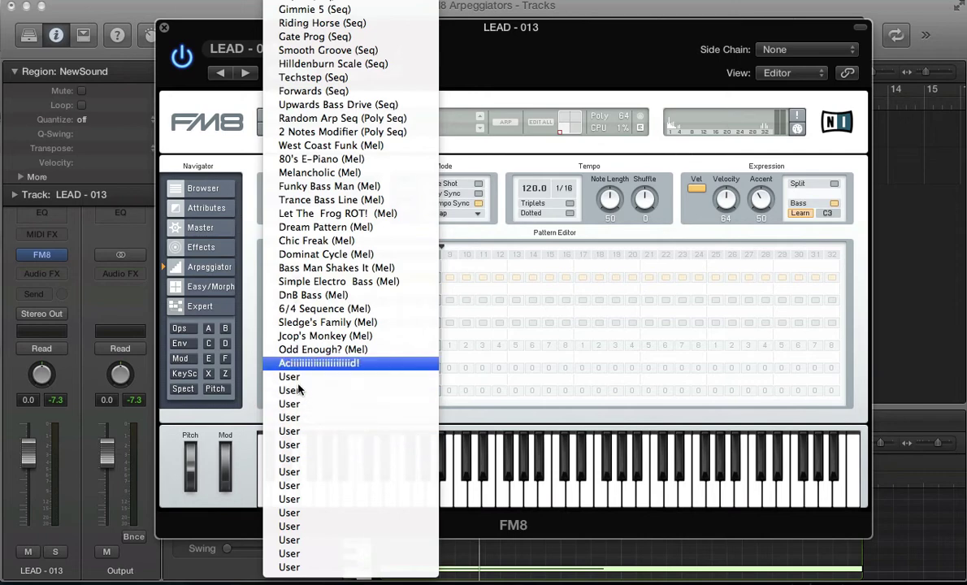
{"action": "left_click", "coordinate": [252, 207]}
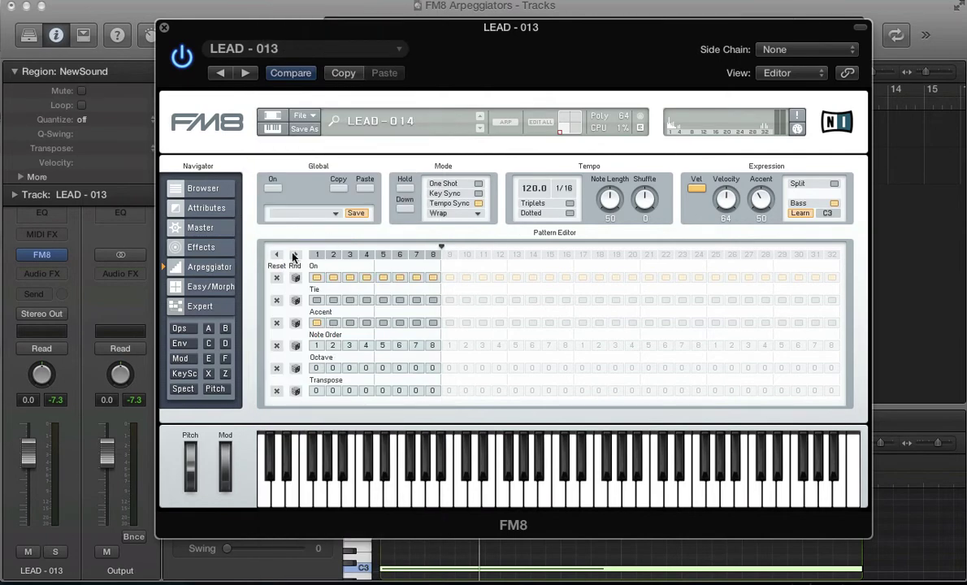
{"action": "left_click", "coordinate": [332, 370]}
{"action": "left_click", "coordinate": [331, 382]}
{"action": "left_click", "coordinate": [349, 391]}
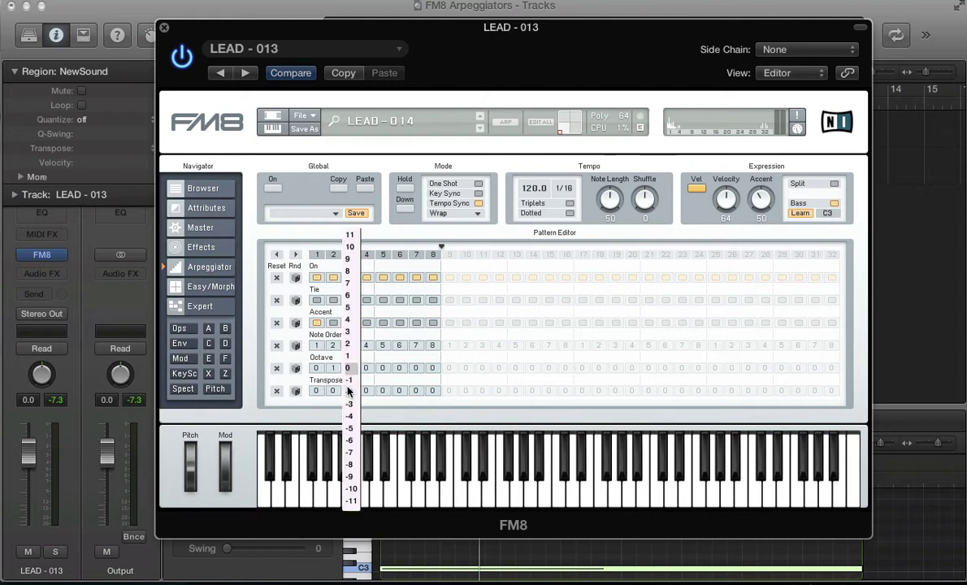
{"action": "left_click", "coordinate": [349, 331]}
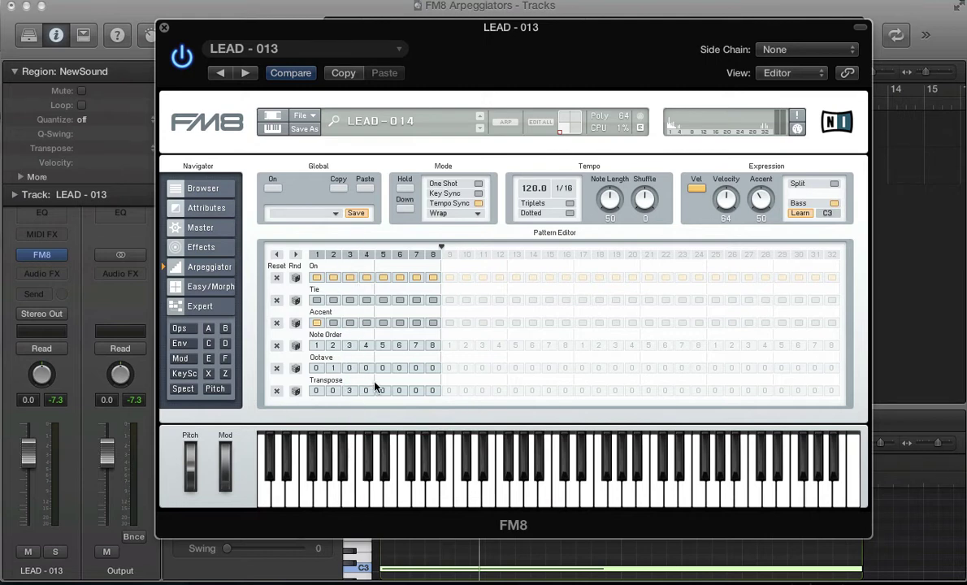
{"action": "left_click", "coordinate": [273, 188]}
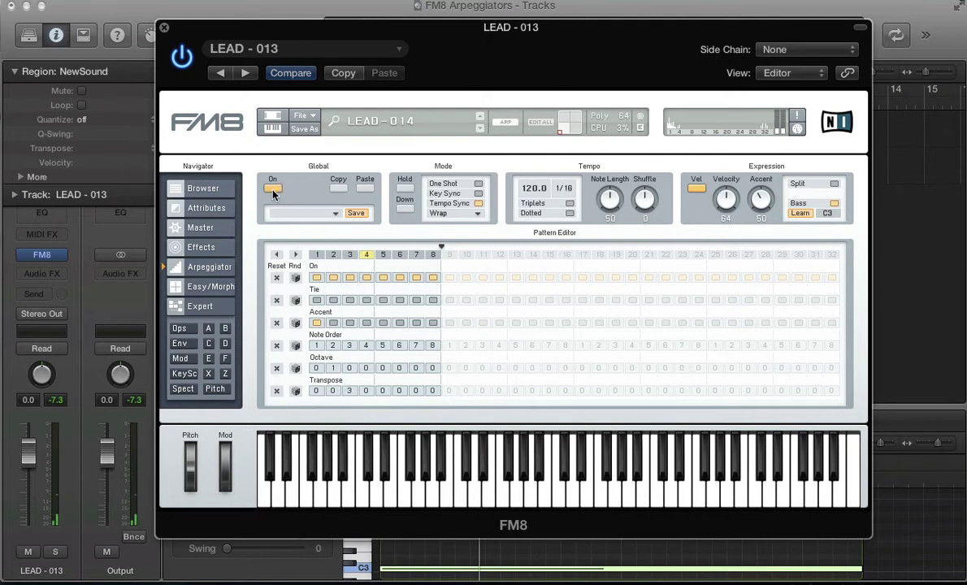
Set transpose step 6 to 5 and transpose step 8 to 8
{"action": "left_click", "coordinate": [399, 392]}
{"action": "left_click", "coordinate": [397, 303]}
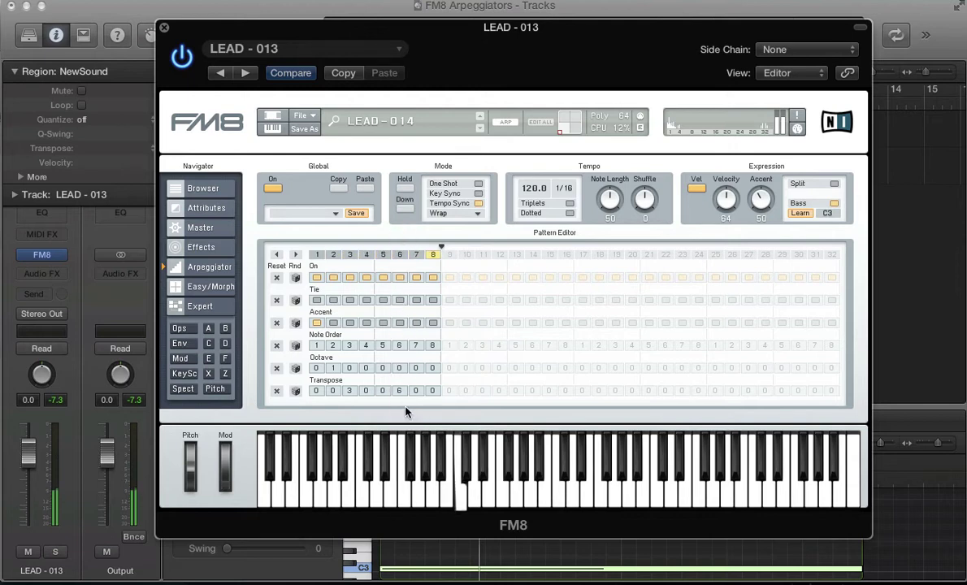
{"action": "left_click", "coordinate": [399, 392]}
{"action": "left_click", "coordinate": [397, 309]}
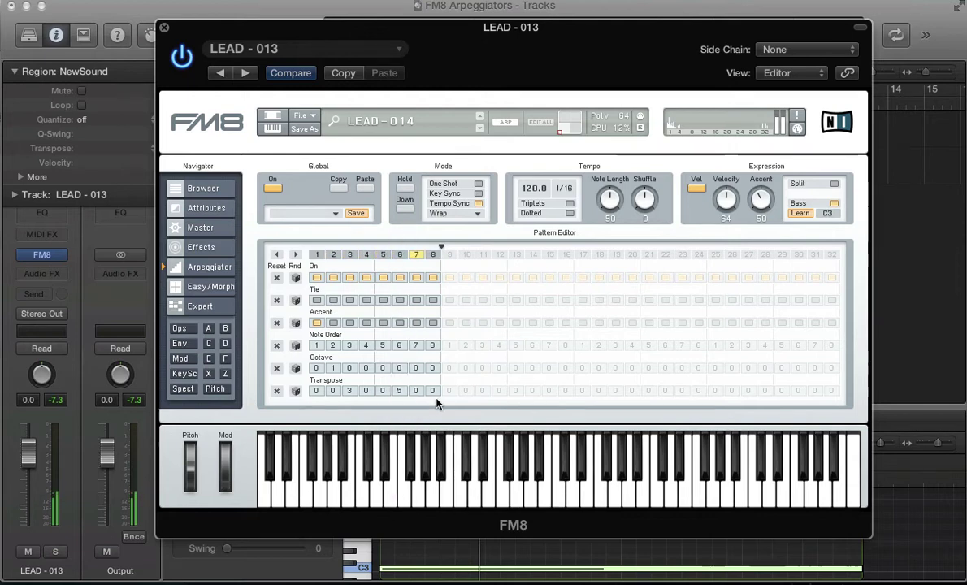
{"action": "left_click", "coordinate": [433, 391]}
{"action": "left_click", "coordinate": [433, 271]}
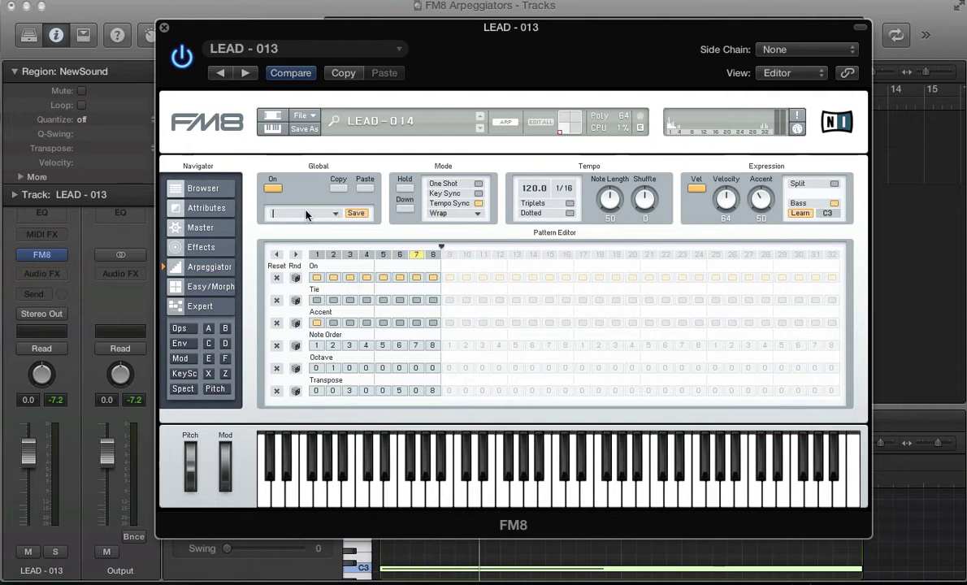
Name the arpeggiator pattern 'Nice Arp' and store it in the first User slot
{"action": "type", "text": "ice"}
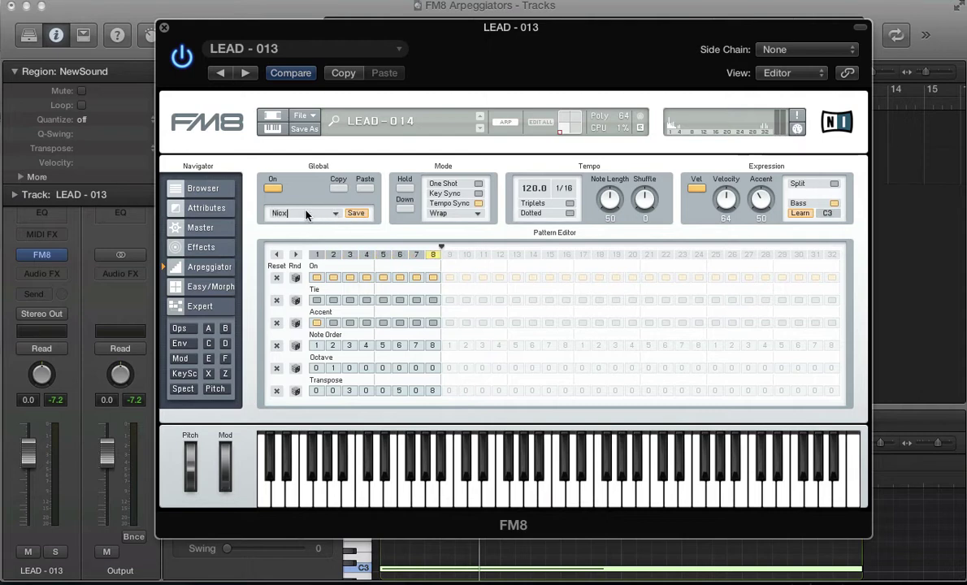
{"action": "type", "text": " Arp"}
{"action": "left_click", "coordinate": [335, 213]}
{"action": "mouse_move", "coordinate": [309, 582]}
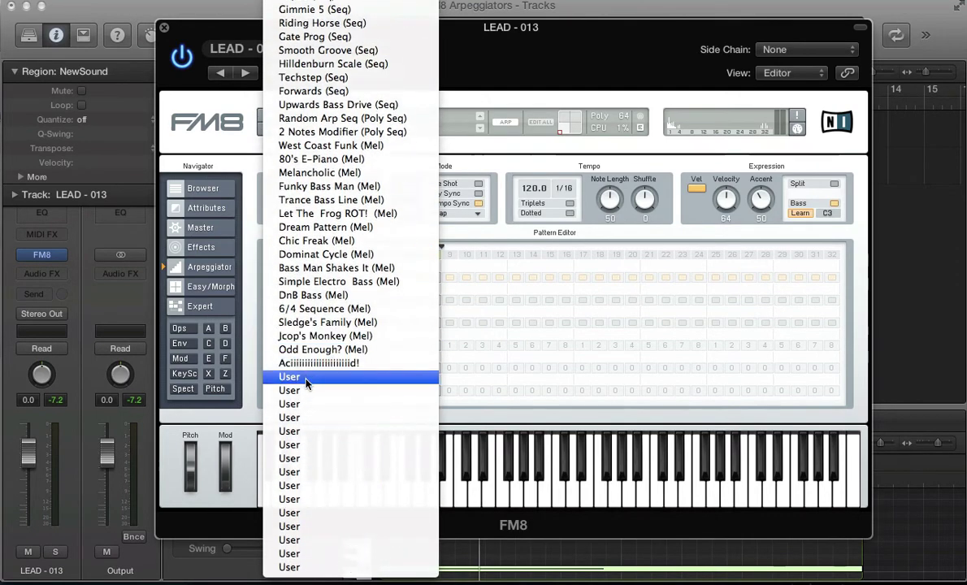
{"action": "left_click", "coordinate": [290, 375]}
Confirm Nice Arp was saved, then reset the arpeggiator pattern to its defaults
{"action": "left_click", "coordinate": [335, 213]}
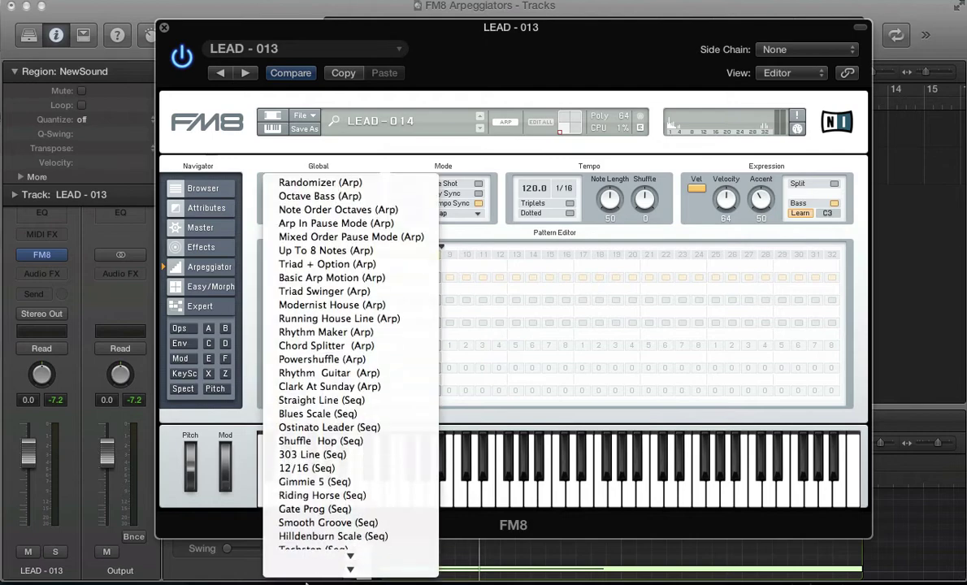
{"action": "mouse_move", "coordinate": [307, 582]}
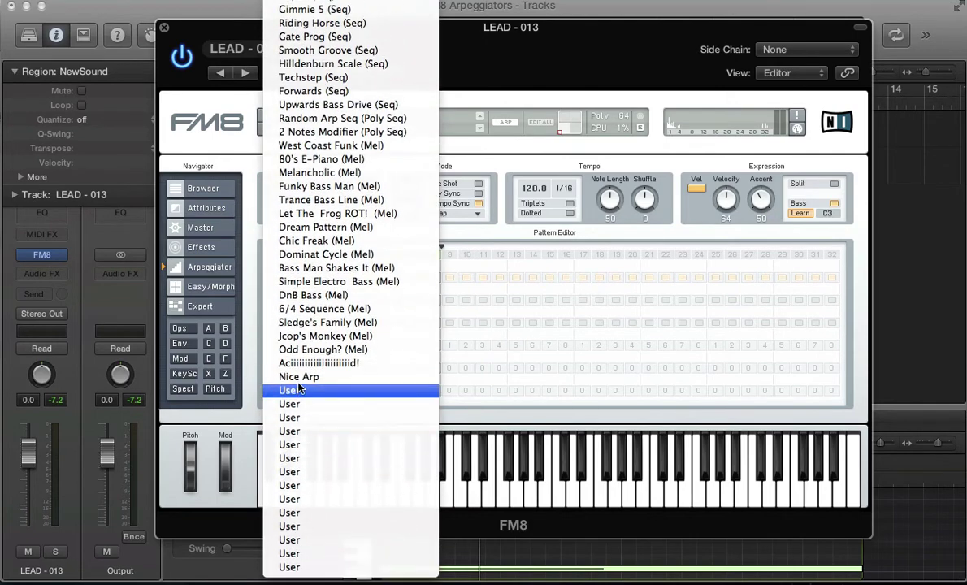
{"action": "left_click", "coordinate": [242, 173]}
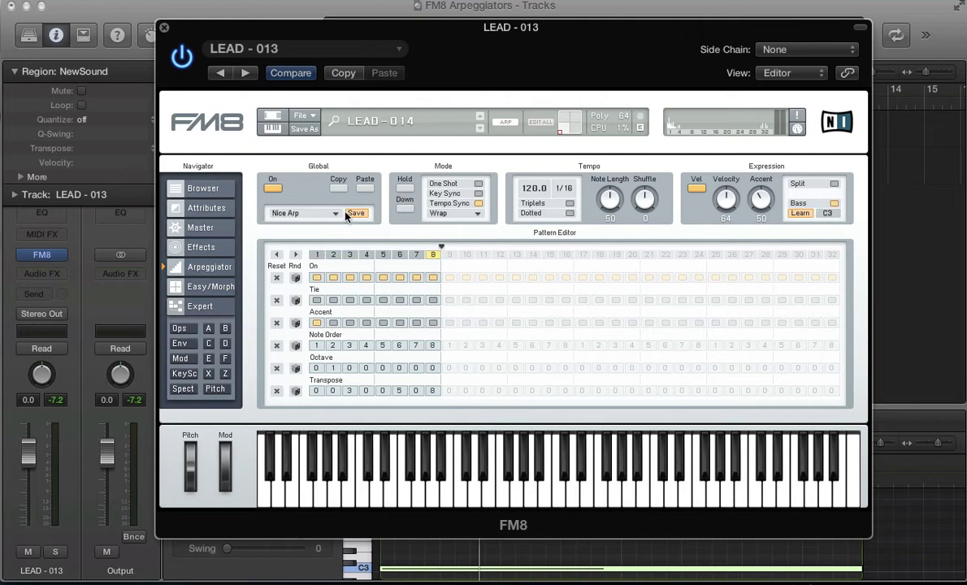
{"action": "left_click", "coordinate": [479, 128]}
Create a new blank sound and switch its arpeggiator on
{"action": "left_click", "coordinate": [204, 191]}
{"action": "left_click", "coordinate": [304, 115]}
{"action": "left_click", "coordinate": [308, 117]}
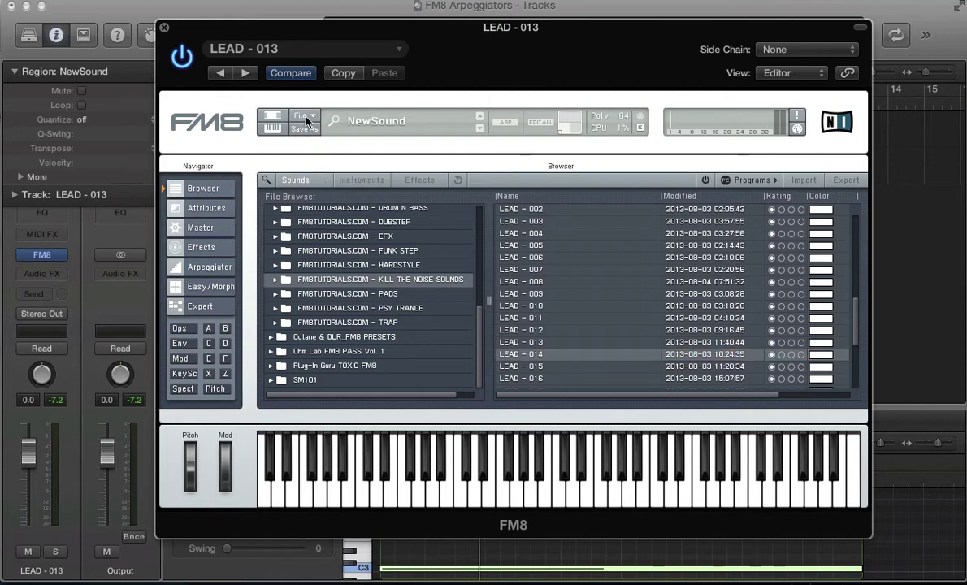
{"action": "left_click", "coordinate": [191, 265]}
{"action": "left_click", "coordinate": [273, 189]}
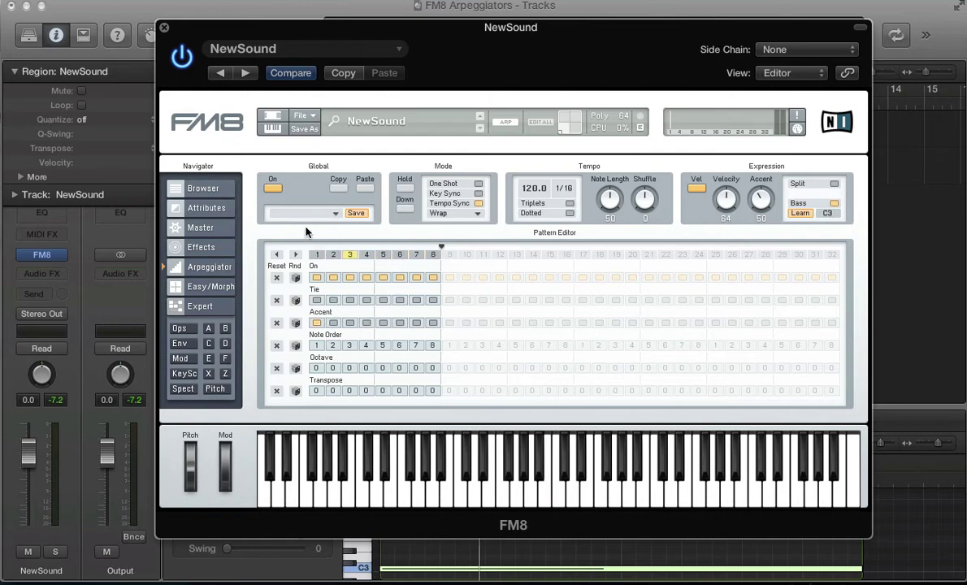
Load the Nice Arp pattern, then switch to BASS - 001 and paste the pattern in
{"action": "left_click", "coordinate": [335, 216]}
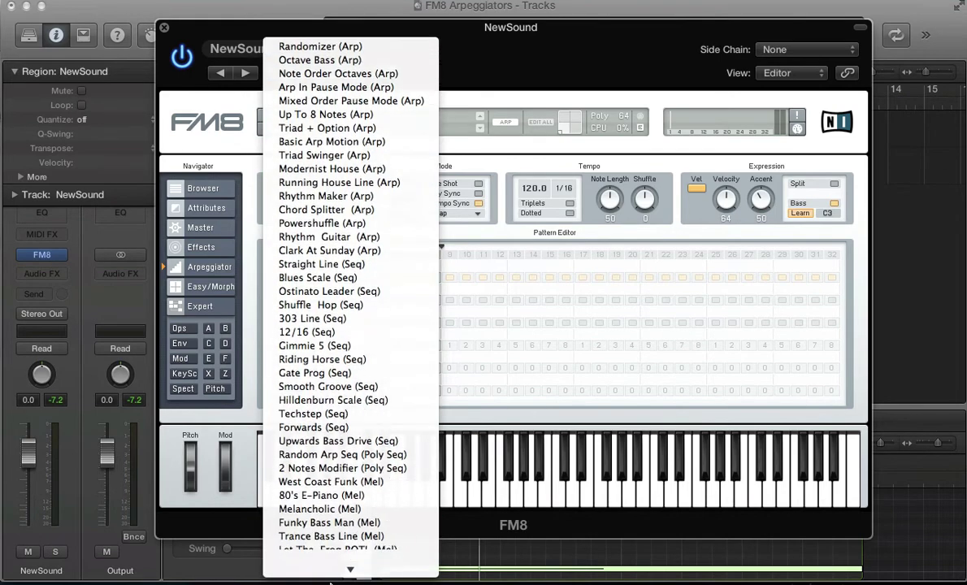
{"action": "left_click", "coordinate": [280, 410]}
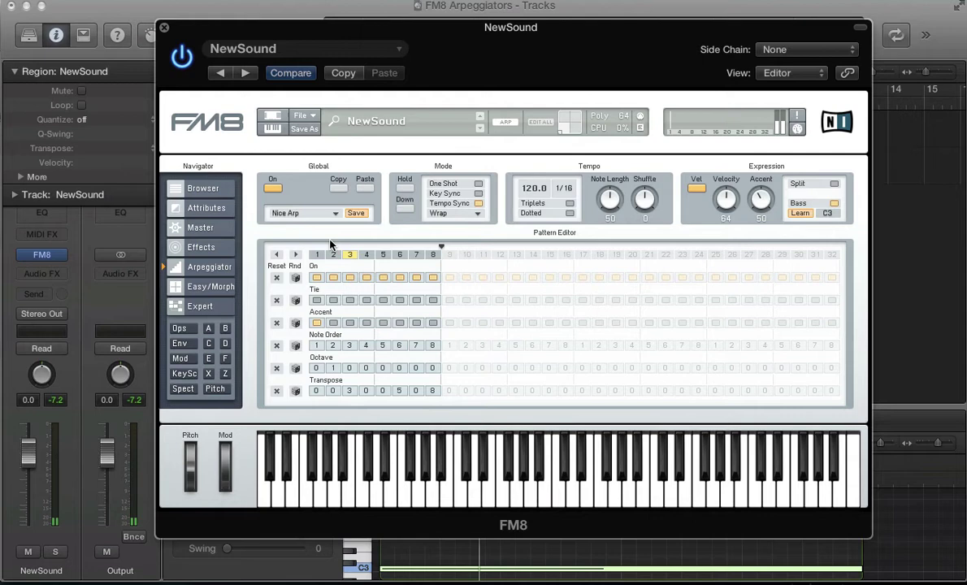
{"action": "left_click", "coordinate": [479, 129]}
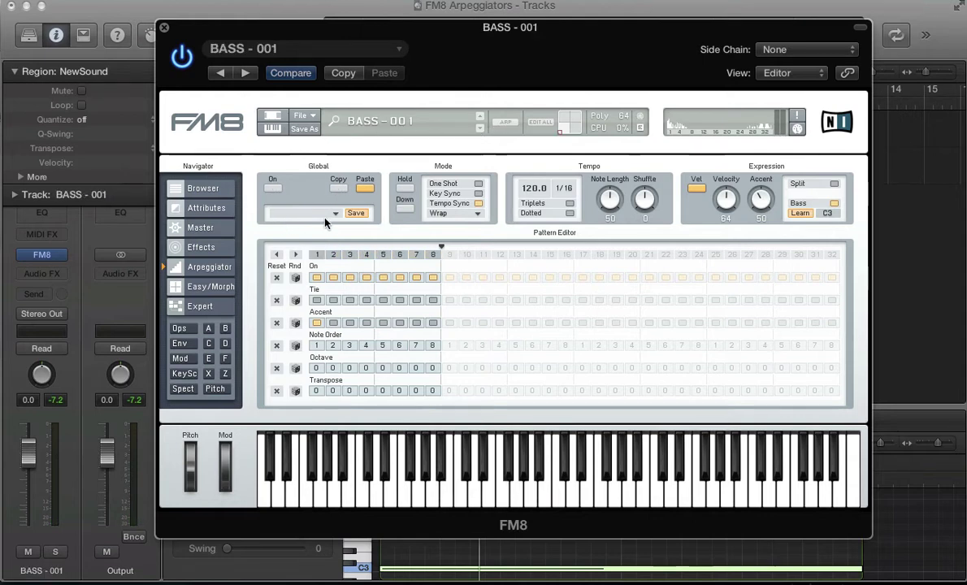
{"action": "left_click", "coordinate": [365, 189]}
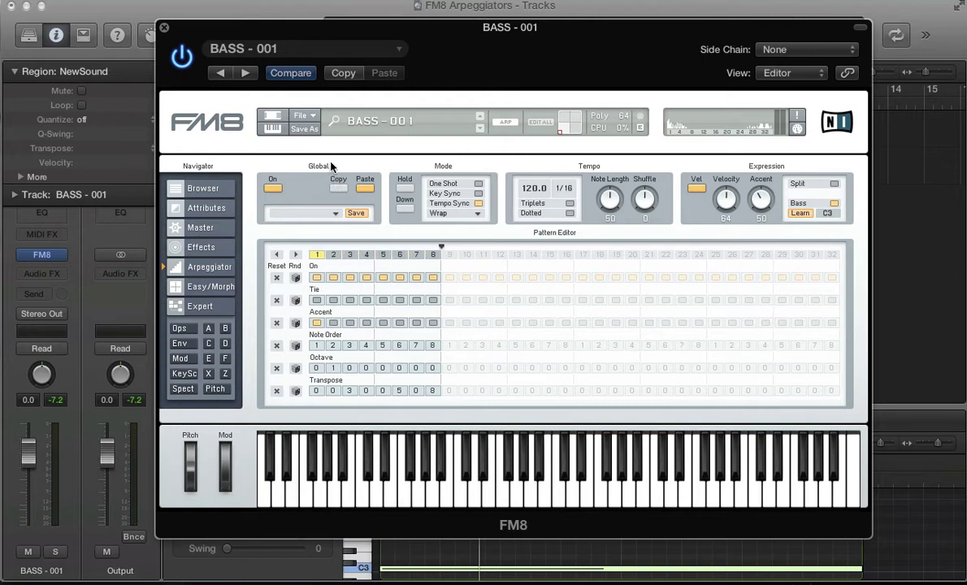
Create a new blank sound, turn the arpeggiator on, and set transpose step 2 to 3
{"action": "left_click", "coordinate": [300, 119]}
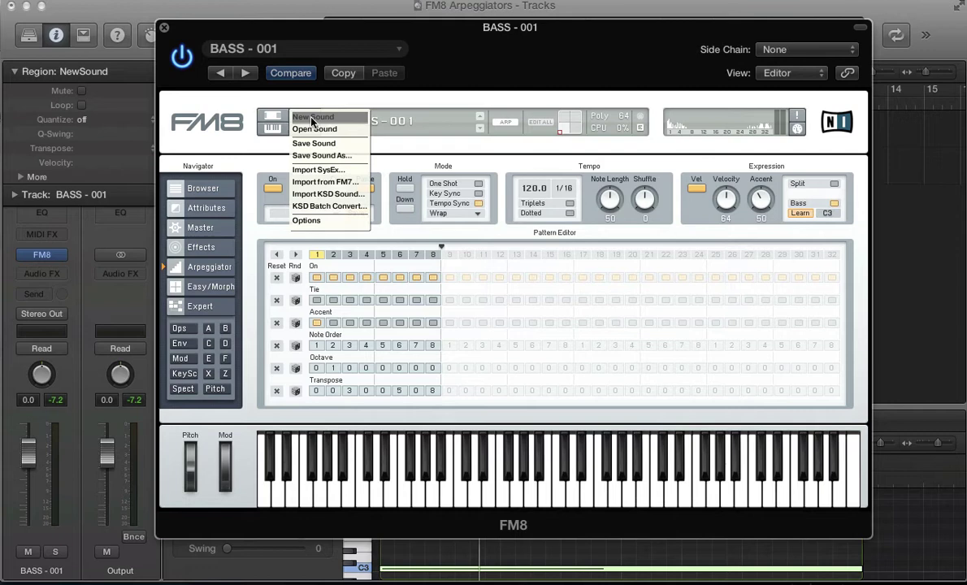
{"action": "left_click", "coordinate": [313, 141]}
{"action": "left_click", "coordinate": [272, 189]}
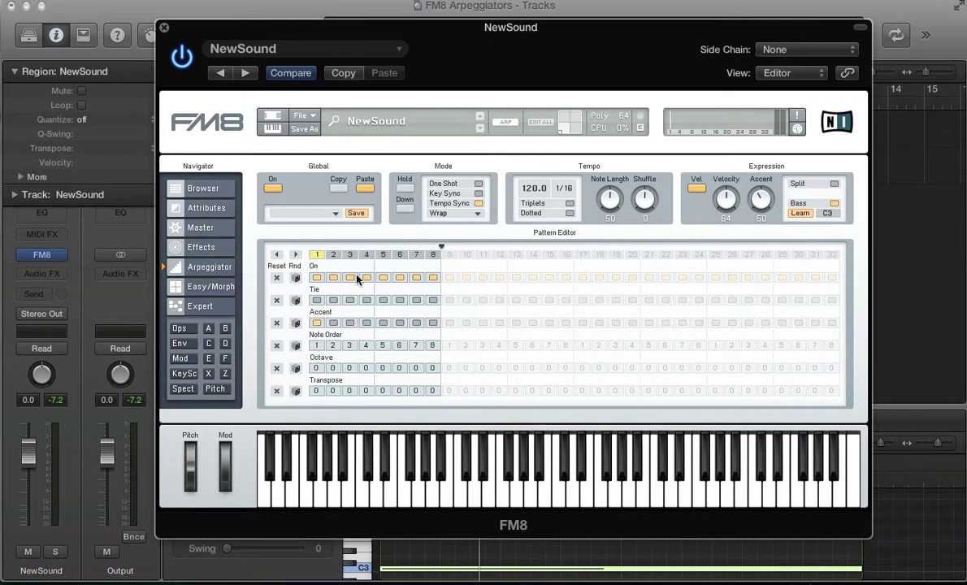
{"action": "left_click", "coordinate": [333, 391]}
{"action": "left_click", "coordinate": [334, 332]}
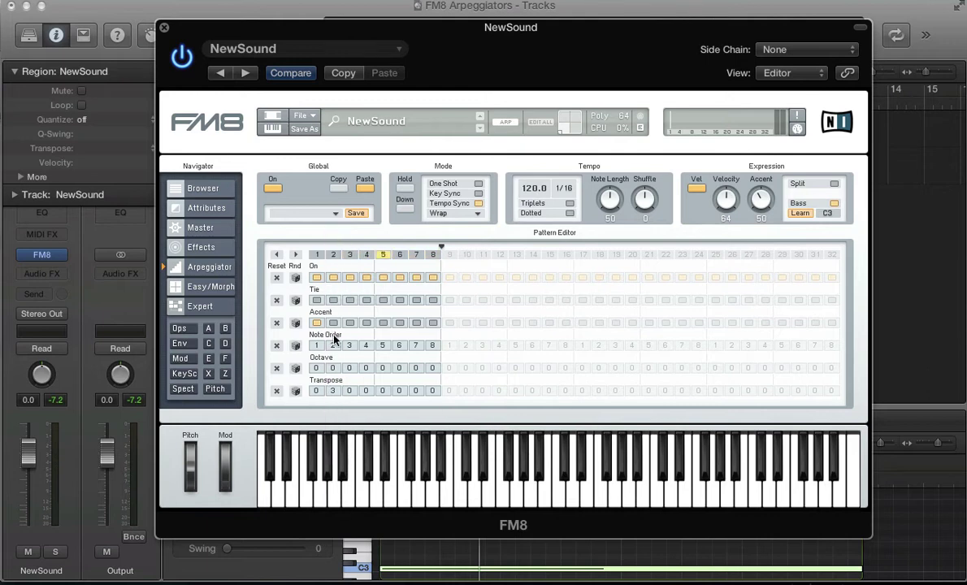
Set transpose steps 3, 6 and 8 to 7, 3 and 5
{"action": "left_click", "coordinate": [368, 391]}
{"action": "left_click", "coordinate": [350, 391]}
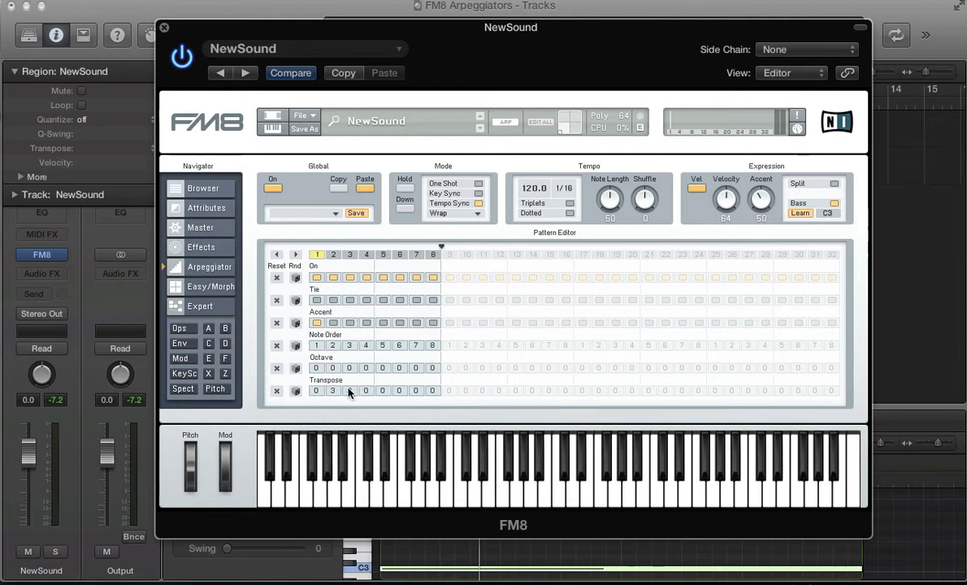
{"action": "left_click", "coordinate": [349, 391]}
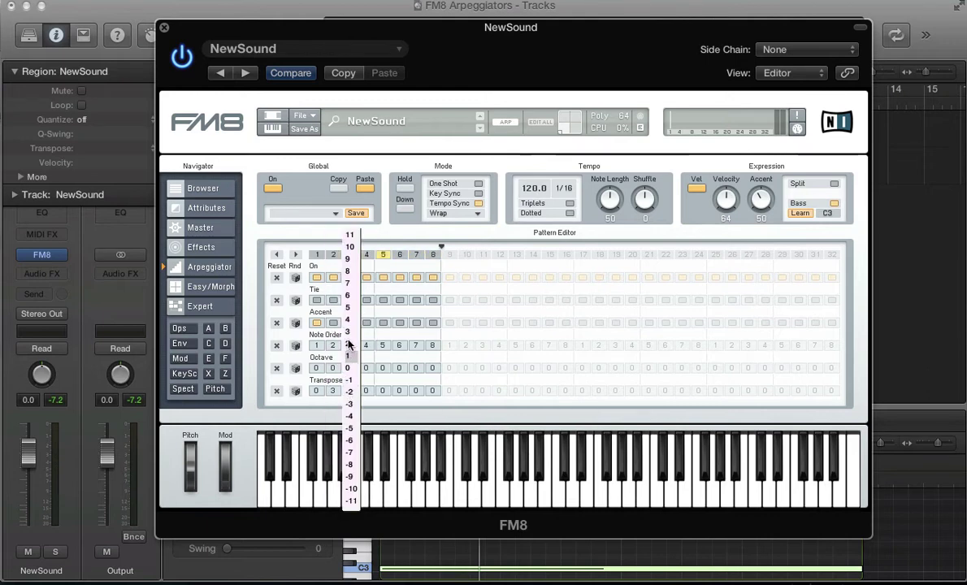
{"action": "left_click", "coordinate": [347, 284]}
{"action": "left_click", "coordinate": [399, 391]}
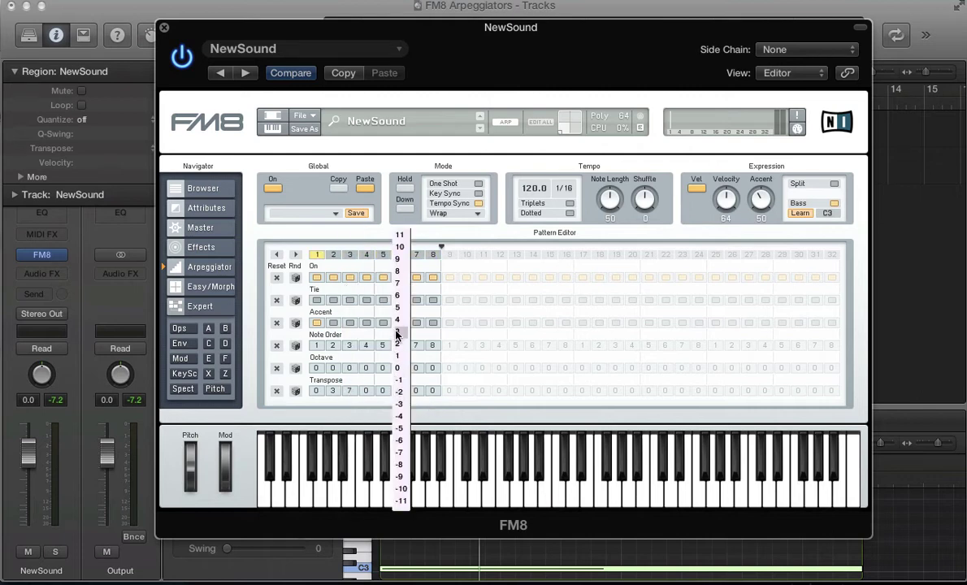
{"action": "left_click", "coordinate": [398, 311]}
{"action": "left_click", "coordinate": [432, 391]}
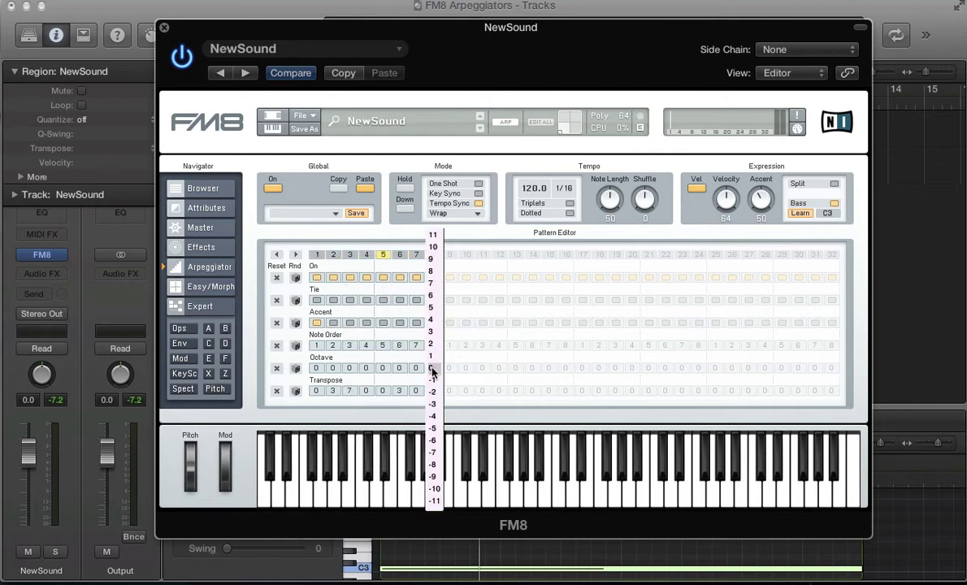
{"action": "left_click", "coordinate": [432, 309]}
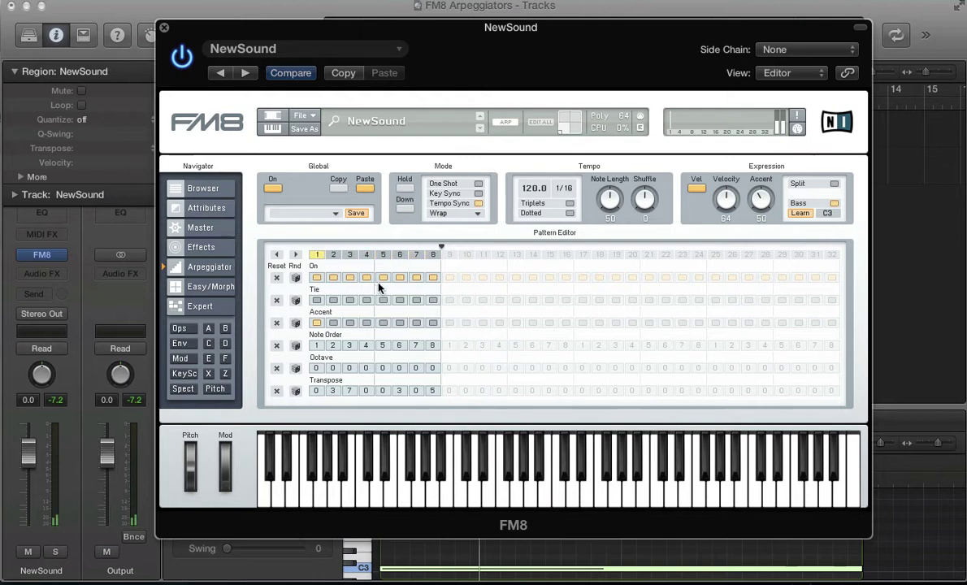
Tick Key Sync in the arpeggiator Mode panel, leaving Tempo Sync on and One Shot off
{"action": "left_click", "coordinate": [479, 185]}
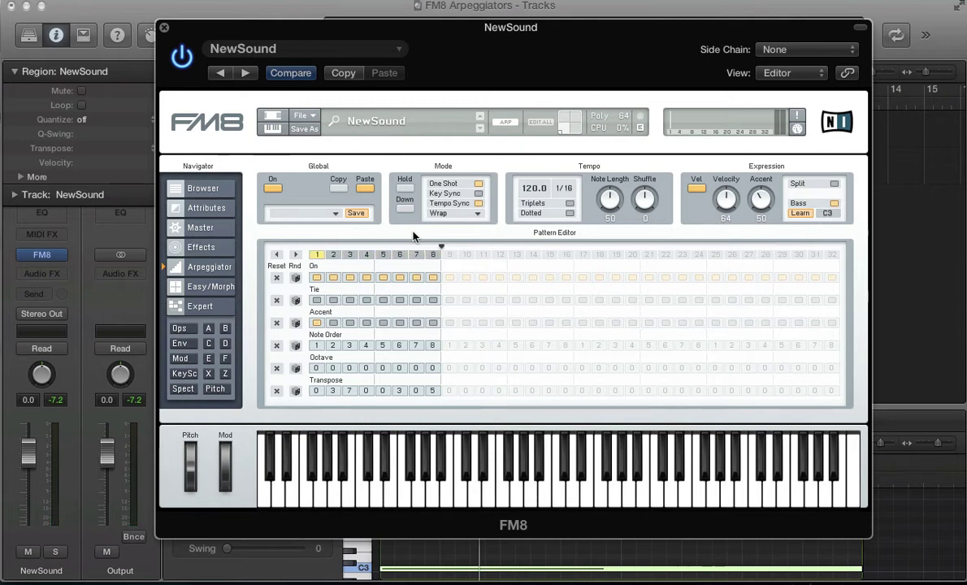
{"action": "left_click", "coordinate": [478, 183]}
{"action": "left_click", "coordinate": [479, 203]}
{"action": "left_click", "coordinate": [478, 203]}
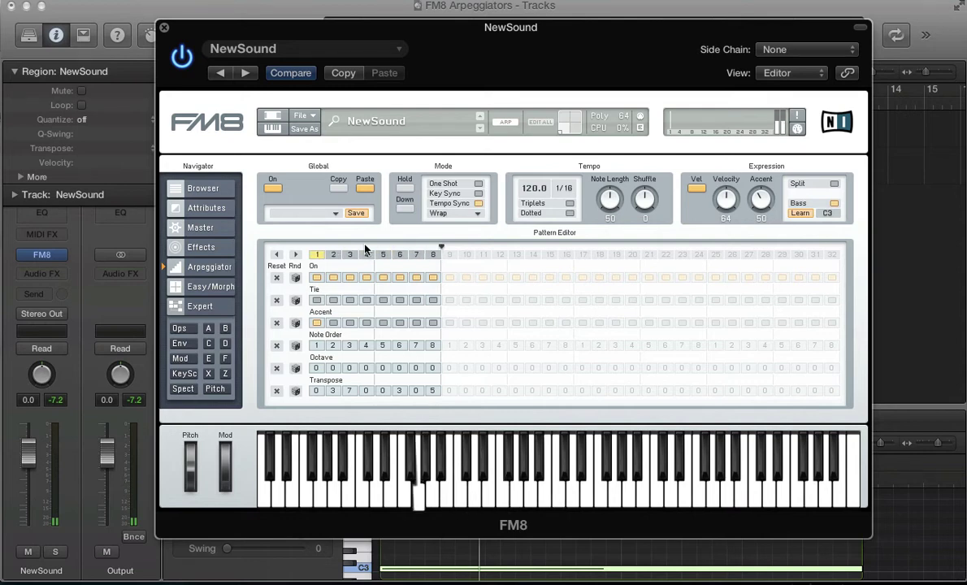
{"action": "left_click", "coordinate": [479, 193]}
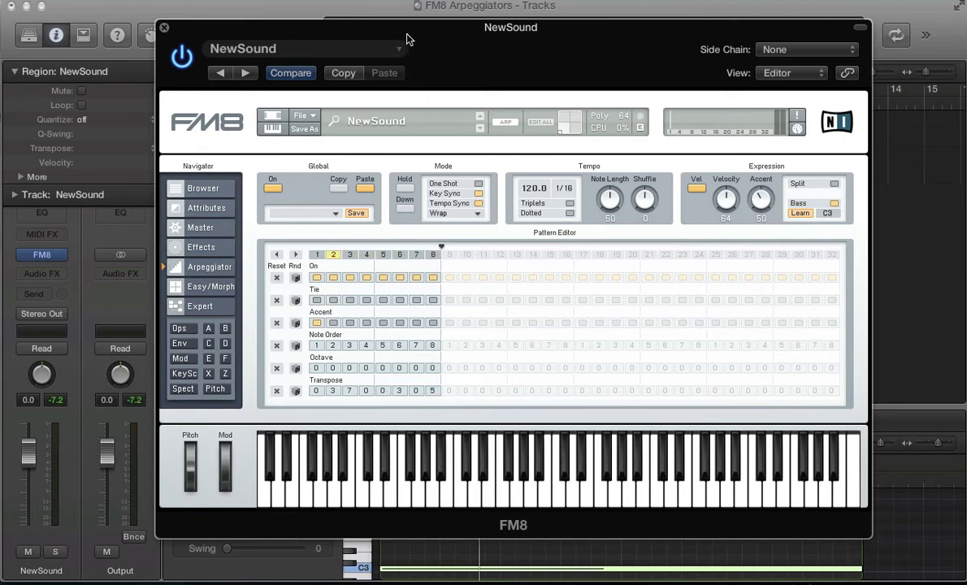
Raise the arpeggiator tempo to 143.2 and move the FM8 window down to uncover the transport
{"action": "mouse_move", "coordinate": [407, 37]}
{"action": "left_mouse_down"}
{"action": "mouse_move", "coordinate": [504, 289]}
{"action": "mouse_move", "coordinate": [579, 69]}
{"action": "mouse_move", "coordinate": [533, 49]}
{"action": "mouse_move", "coordinate": [361, 34]}
{"action": "mouse_move", "coordinate": [407, 36]}
{"action": "left_mouse_up"}
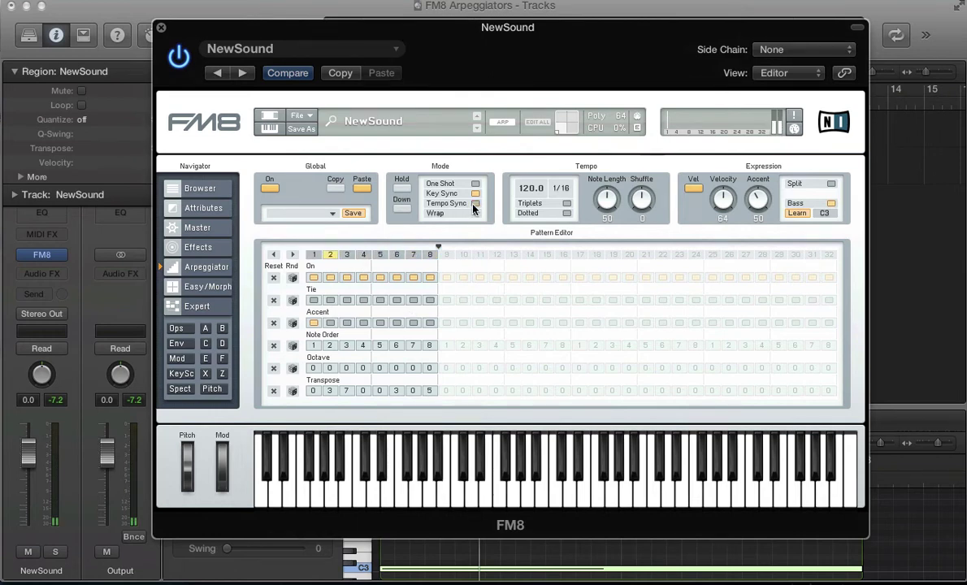
{"action": "left_click_drag", "start_coordinate": [531, 188], "coordinate": [530, 164]}
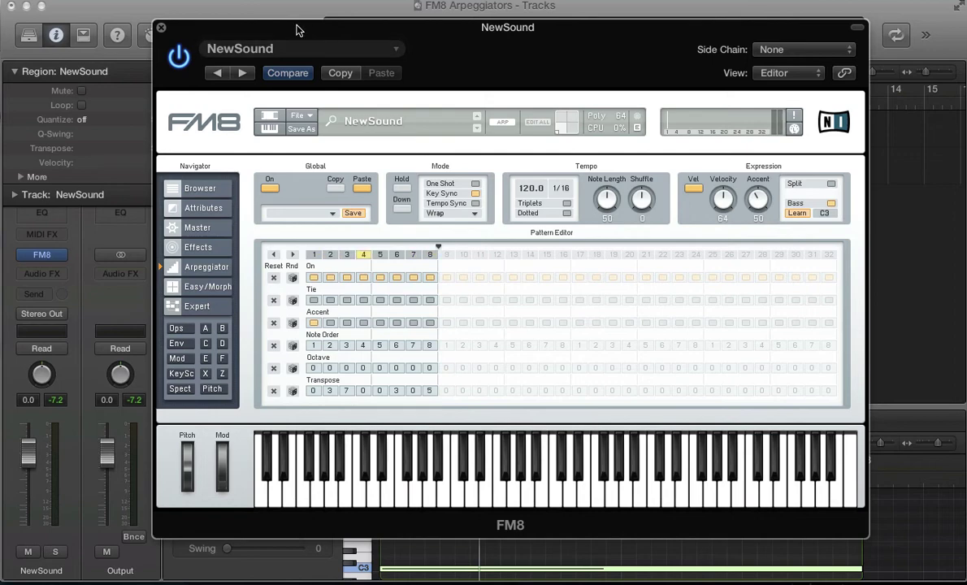
{"action": "left_click_drag", "start_coordinate": [299, 28], "coordinate": [329, 61]}
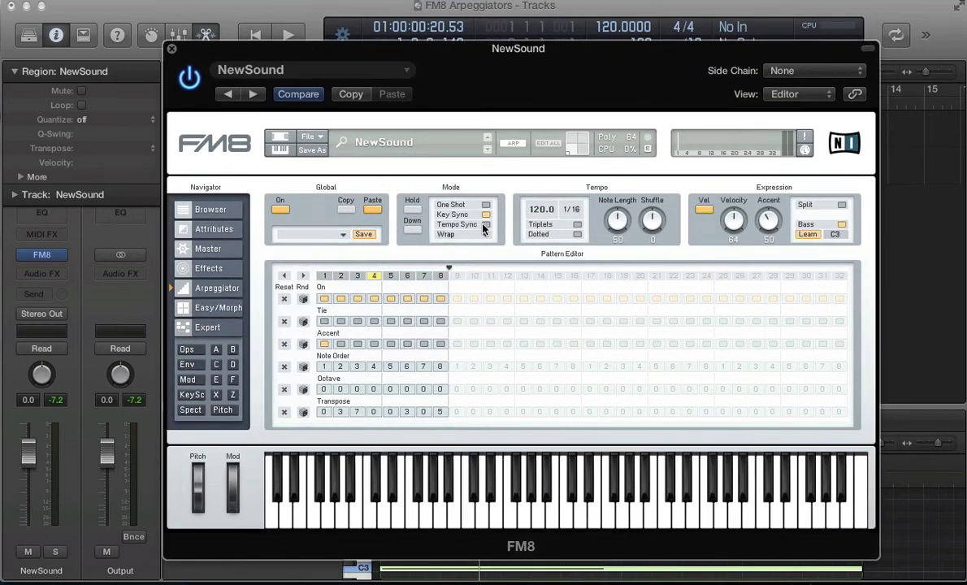
Turn on Tempo Sync and set the arpeggiator repeat mode to Wrap
{"action": "left_click", "coordinate": [483, 224]}
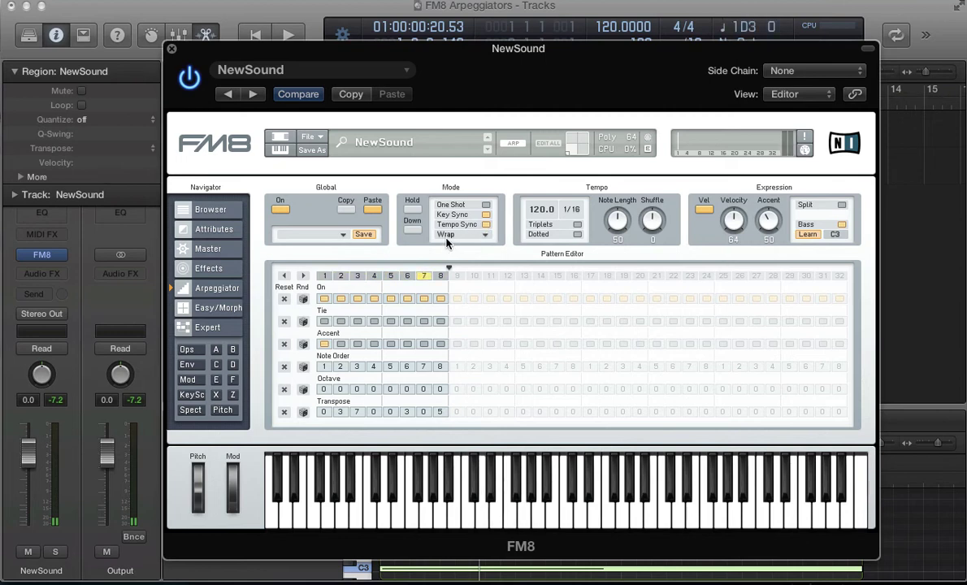
{"action": "left_click", "coordinate": [446, 237]}
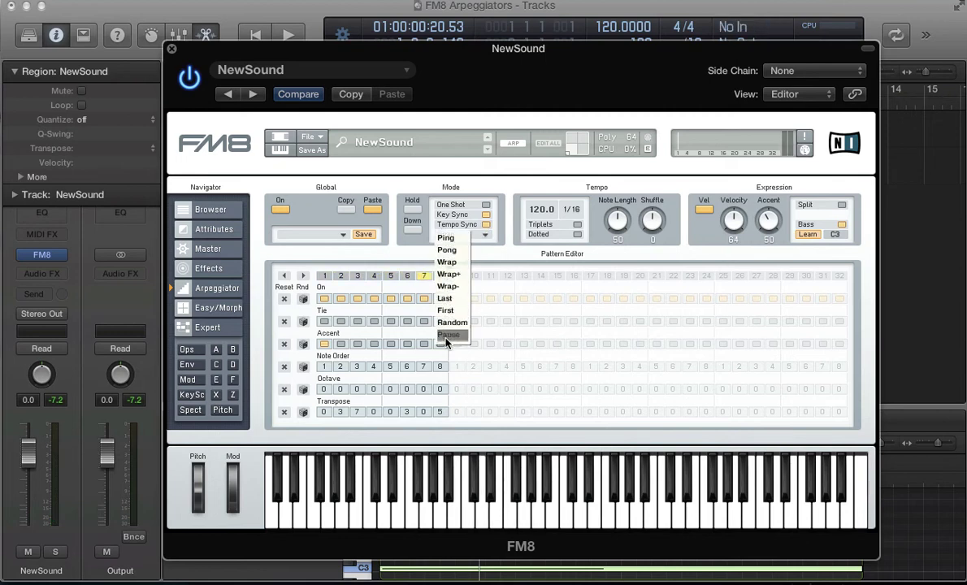
{"action": "left_click", "coordinate": [446, 262]}
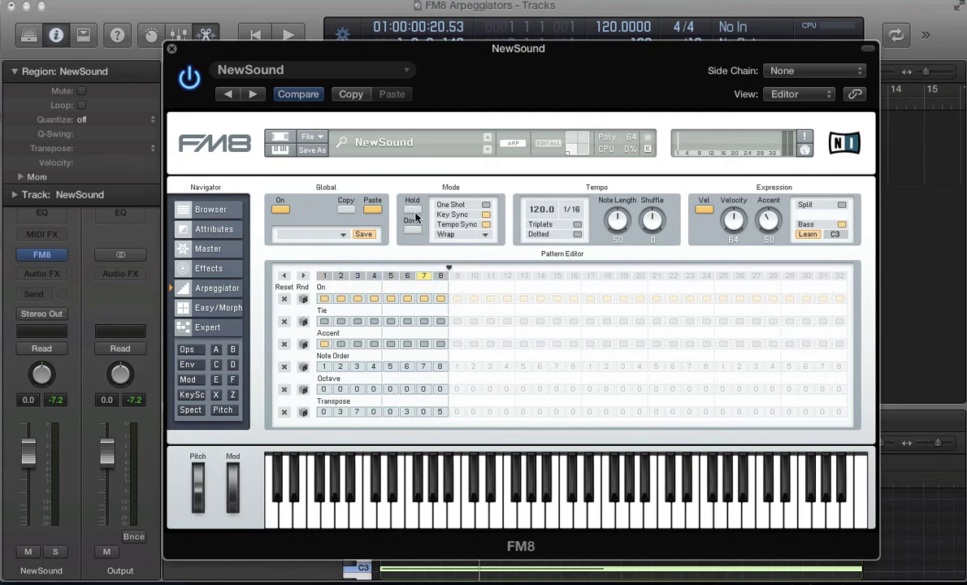
{"action": "left_click", "coordinate": [452, 235]}
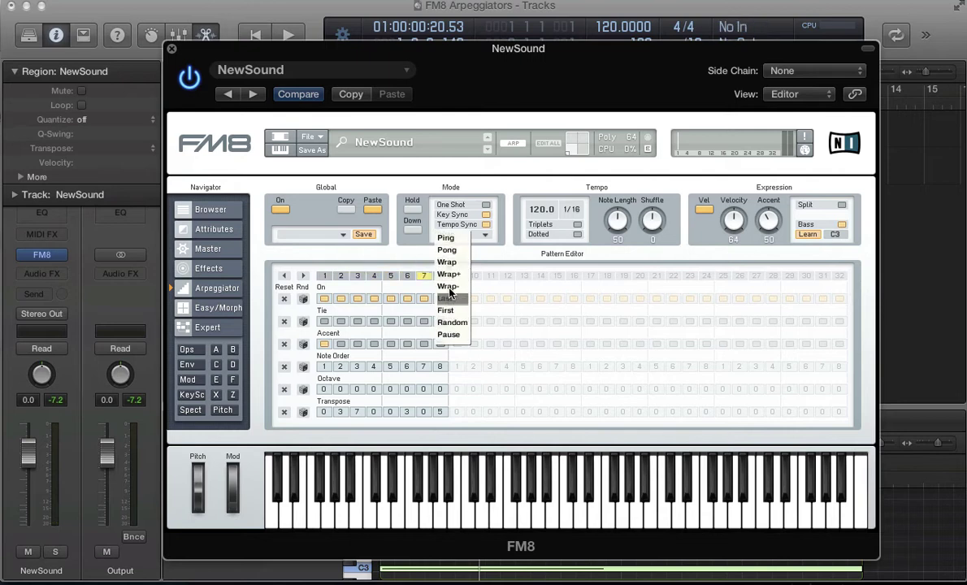
{"action": "left_click", "coordinate": [425, 243]}
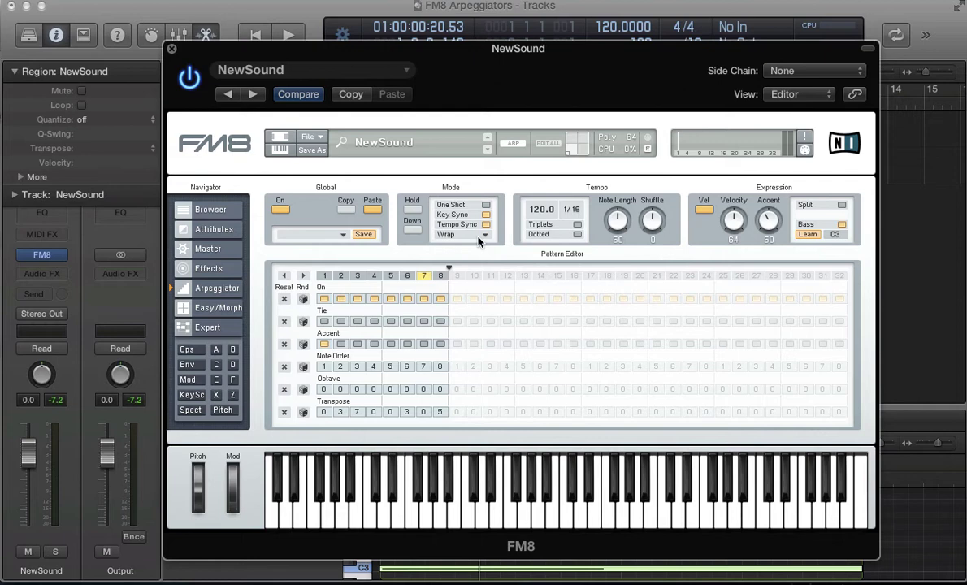
Switch the arpeggiator's Hold button on, toggling it off and back on once
{"action": "left_click", "coordinate": [409, 207]}
{"action": "left_click", "coordinate": [406, 212]}
{"action": "left_click", "coordinate": [409, 211]}
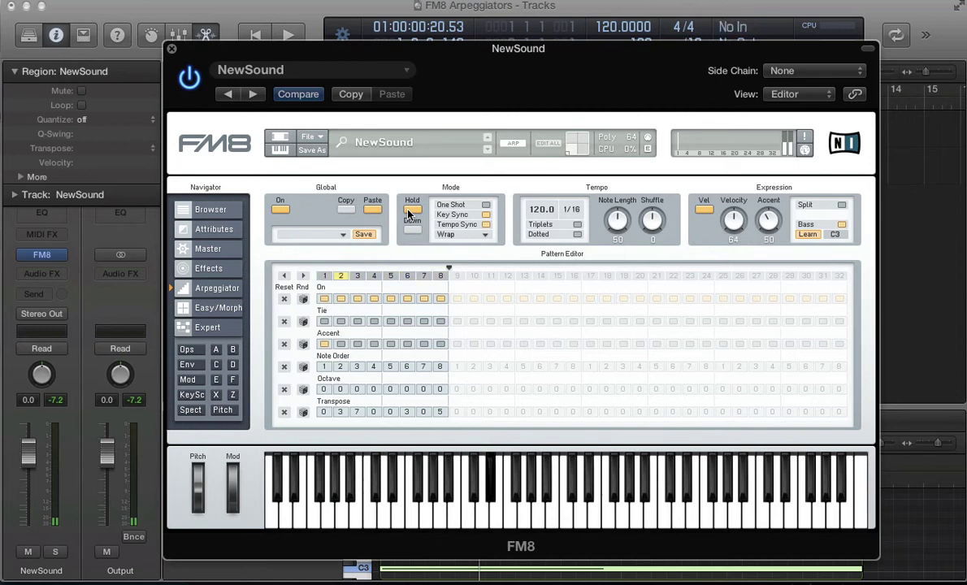
On the Master page, enable Mono with 2 unison voices, detune 0 and digital quality 72
{"action": "left_click", "coordinate": [227, 254]}
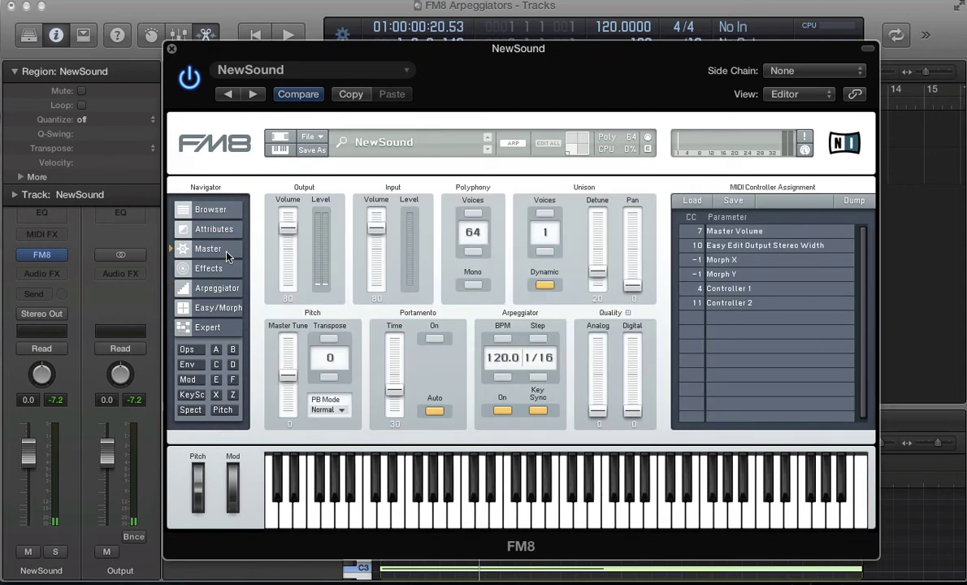
{"action": "left_click", "coordinate": [473, 283]}
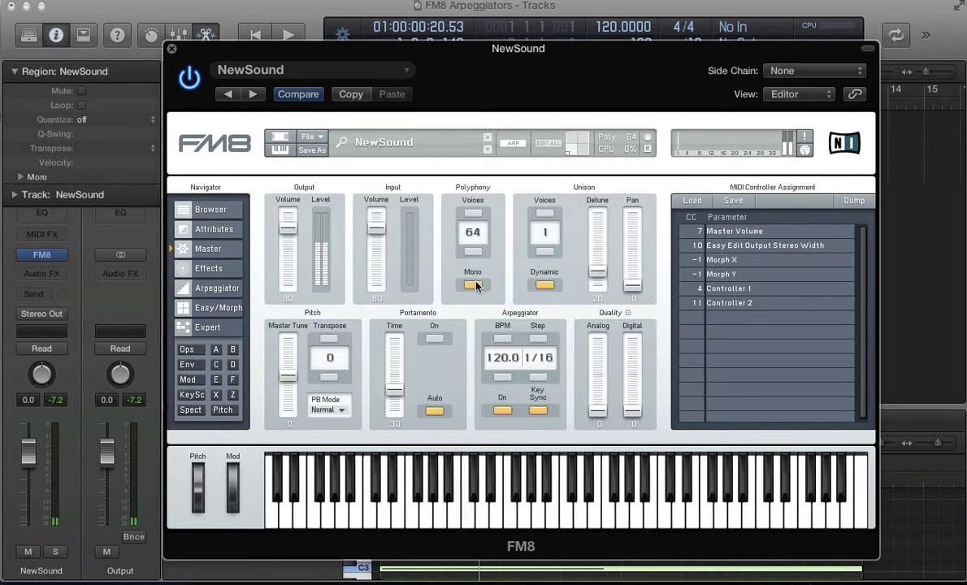
{"action": "left_click", "coordinate": [547, 213]}
{"action": "left_click_drag", "start_coordinate": [597, 273], "coordinate": [634, 246]}
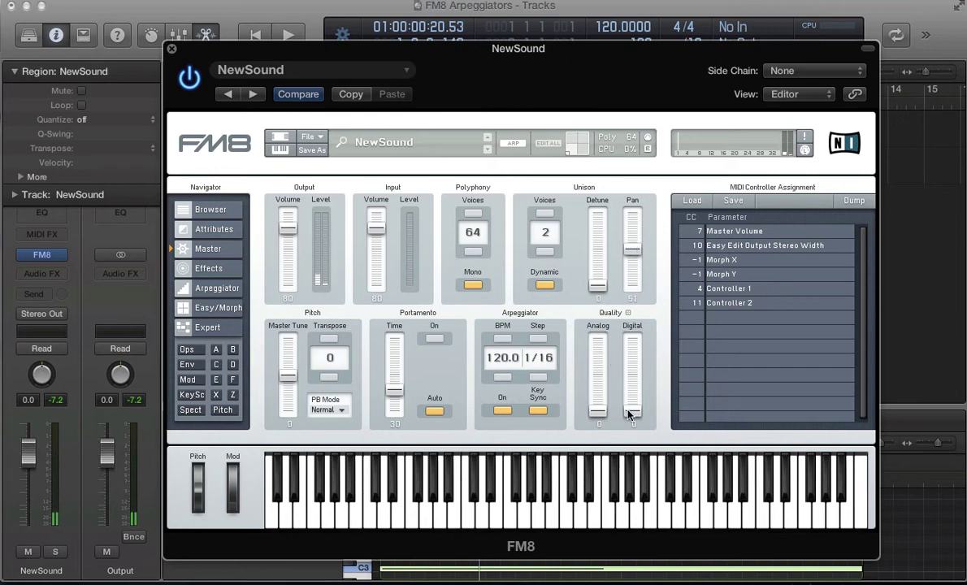
{"action": "left_click_drag", "start_coordinate": [629, 415], "coordinate": [628, 343]}
Turn Portamento on with Auto off and shorten the glide time to just under 19
{"action": "left_click", "coordinate": [433, 340]}
{"action": "left_click", "coordinate": [433, 412]}
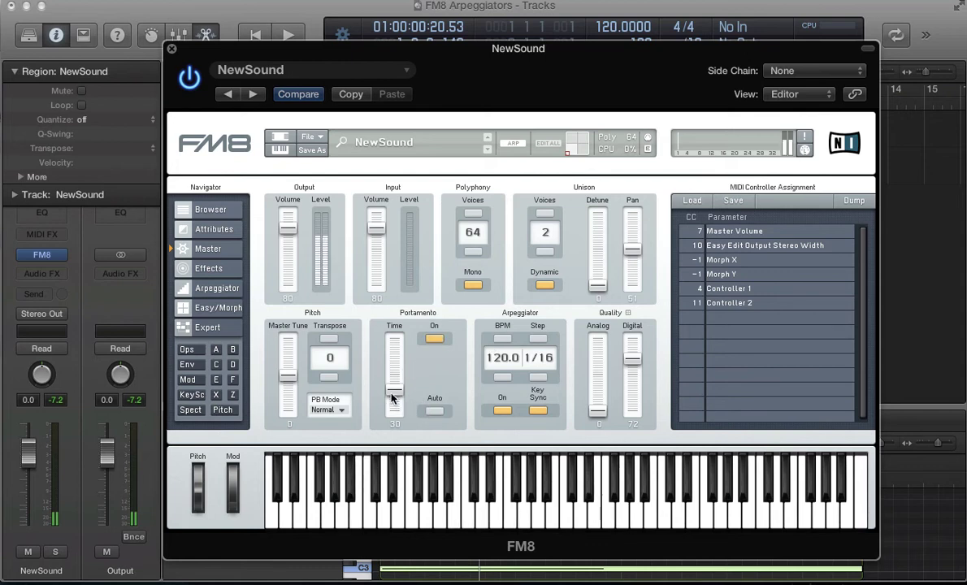
{"action": "left_click_drag", "start_coordinate": [392, 398], "coordinate": [394, 410]}
{"action": "left_click_drag", "start_coordinate": [393, 416], "coordinate": [394, 419]}
In Expert > Ops, give operator F a Soft Square waveform at ratio 0.2500
{"action": "left_click", "coordinate": [177, 326]}
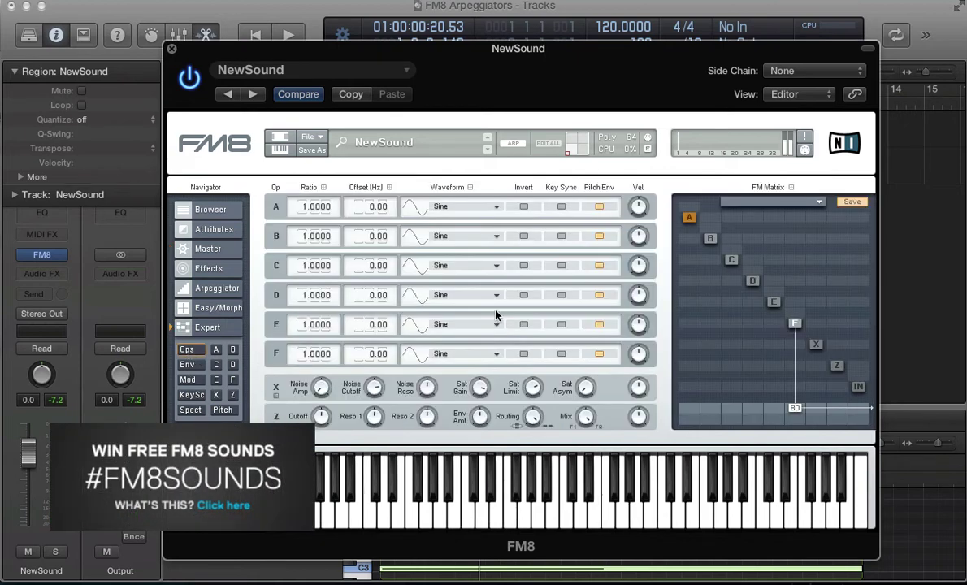
{"action": "left_click", "coordinate": [454, 356]}
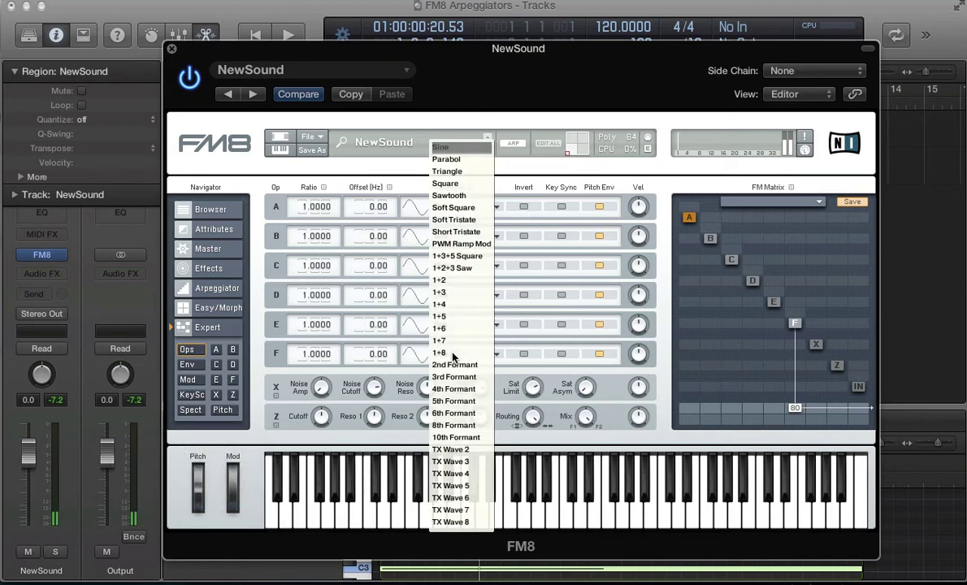
{"action": "left_click", "coordinate": [446, 210]}
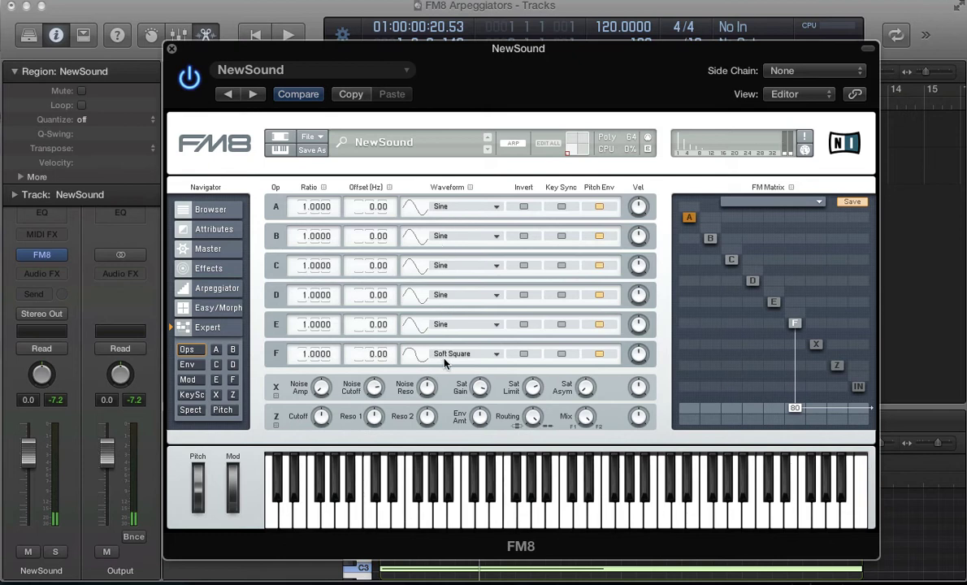
{"action": "double_click", "coordinate": [313, 357]}
{"action": "key", "text": "Return"}
Raise E's modulation of F, enable E key sync, and route F through filter Z at 100 to the output
{"action": "left_click_drag", "start_coordinate": [782, 323], "coordinate": [805, 301]}
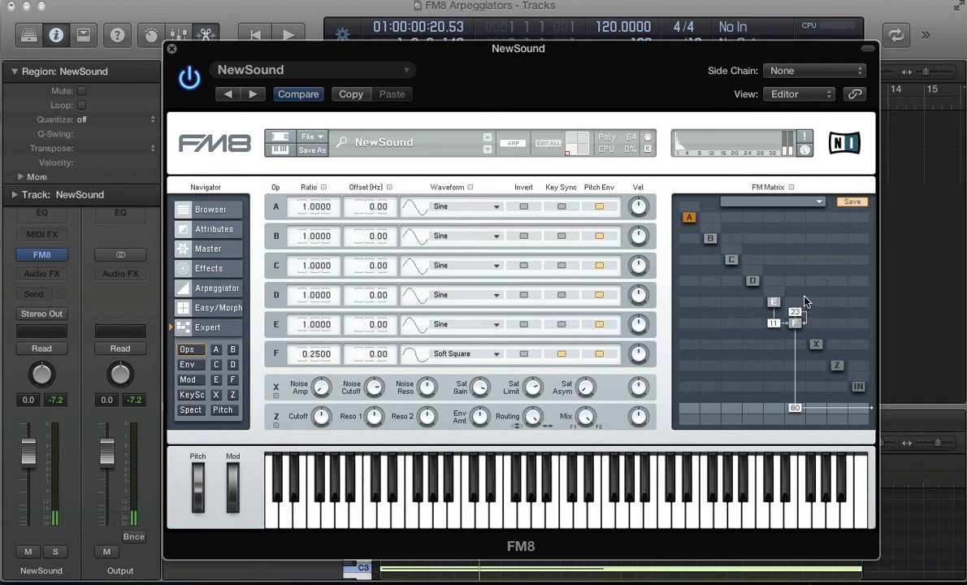
{"action": "left_click", "coordinate": [561, 324]}
{"action": "double_click", "coordinate": [795, 407]}
{"action": "double_click", "coordinate": [796, 366]}
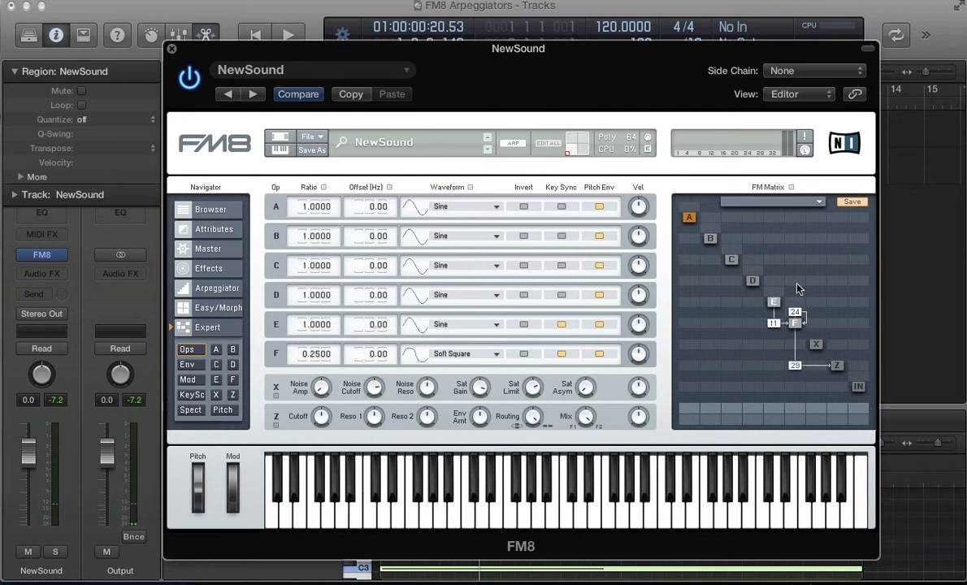
{"action": "double_click", "coordinate": [839, 411]}
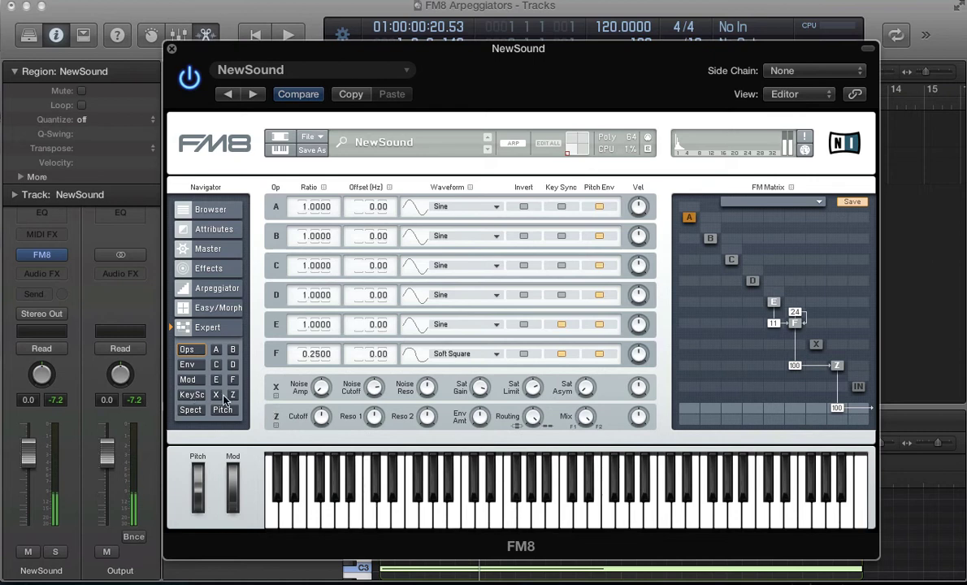
{"action": "left_click", "coordinate": [273, 414]}
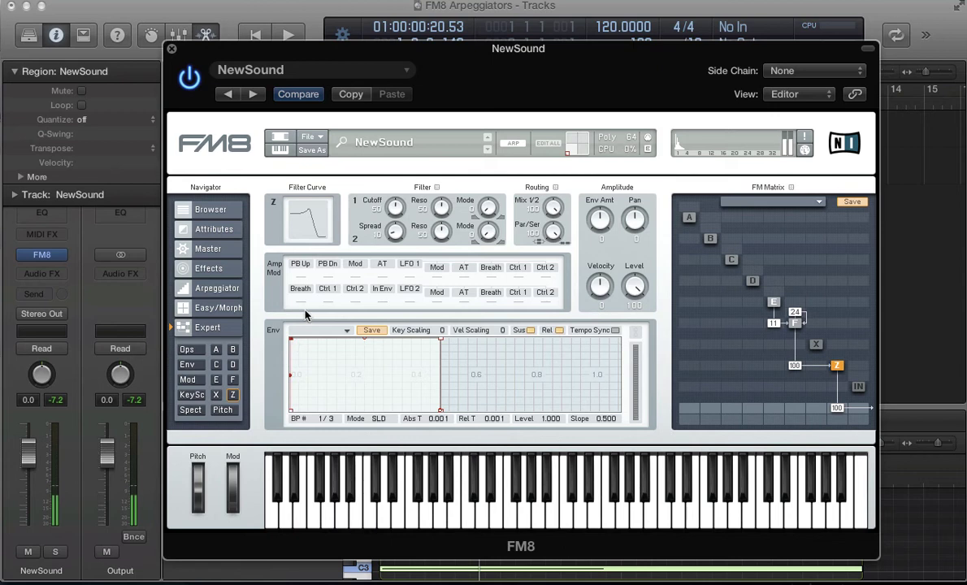
Set filter Z spread to 100, raise envelope amount, curve the decay, and bring Filter 1 resonance to 51
{"action": "left_click_drag", "start_coordinate": [395, 229], "coordinate": [370, 210]}
{"action": "left_click_drag", "start_coordinate": [591, 219], "coordinate": [593, 194]}
{"action": "left_click_drag", "start_coordinate": [439, 358], "coordinate": [425, 428]}
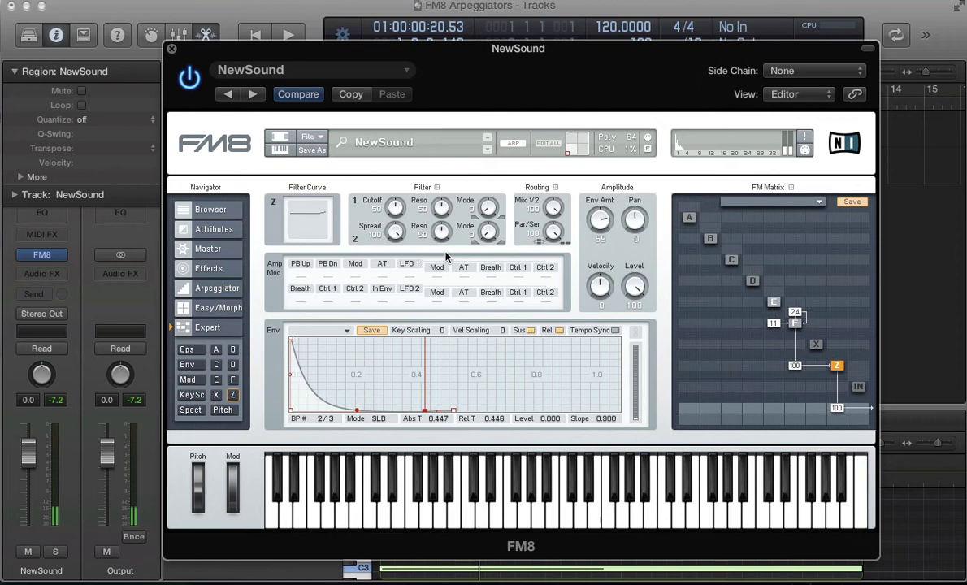
{"action": "left_click_drag", "start_coordinate": [442, 230], "coordinate": [442, 261]}
{"action": "left_click_drag", "start_coordinate": [439, 209], "coordinate": [399, 261]}
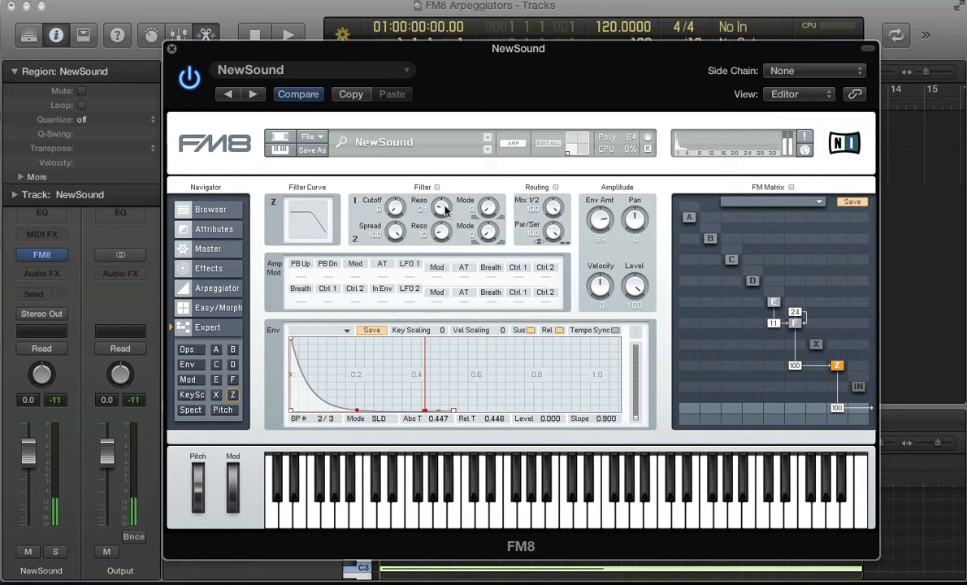
{"action": "mouse_move", "coordinate": [445, 209]}
{"action": "left_mouse_down"}
{"action": "mouse_move", "coordinate": [447, 181]}
{"action": "mouse_move", "coordinate": [446, 215]}
{"action": "left_mouse_up"}
Lengthen the arpeggio notes to 100 on the Arpeggiator page
{"action": "left_click", "coordinate": [213, 293]}
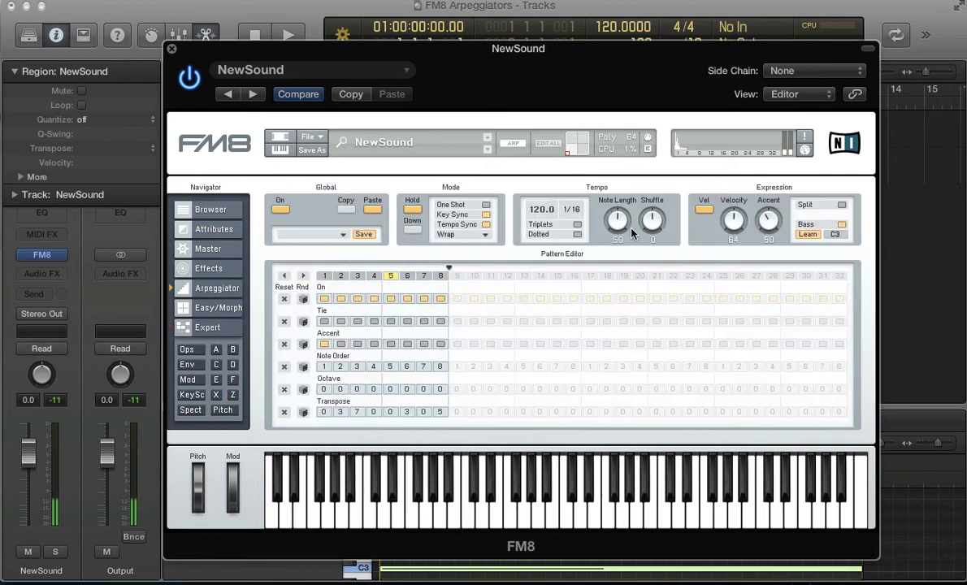
{"action": "left_click_drag", "start_coordinate": [614, 230], "coordinate": [626, 135]}
{"action": "left_click", "coordinate": [234, 394]}
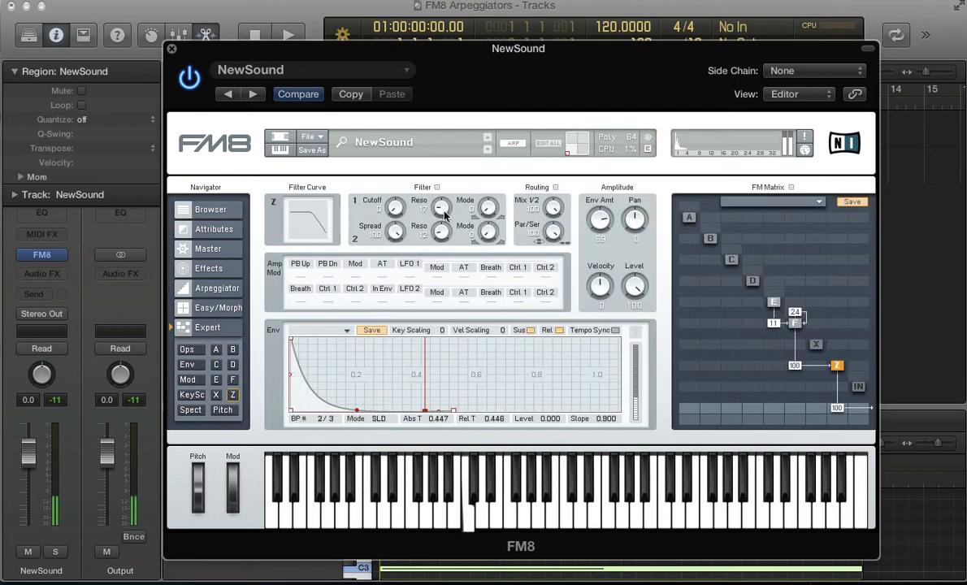
Retune filter Z: push Filter 1 resonance higher, envelope amount to 13, cutoff to about 51
{"action": "left_click_drag", "start_coordinate": [442, 209], "coordinate": [438, 177]}
{"action": "left_click_drag", "start_coordinate": [395, 207], "coordinate": [389, 179]}
{"action": "left_click_drag", "start_coordinate": [442, 209], "coordinate": [439, 244]}
{"action": "left_click_drag", "start_coordinate": [395, 207], "coordinate": [395, 210]}
{"action": "left_click_drag", "start_coordinate": [591, 222], "coordinate": [590, 243]}
{"action": "left_click_drag", "start_coordinate": [396, 208], "coordinate": [441, 161]}
{"action": "left_click_drag", "start_coordinate": [397, 208], "coordinate": [364, 214]}
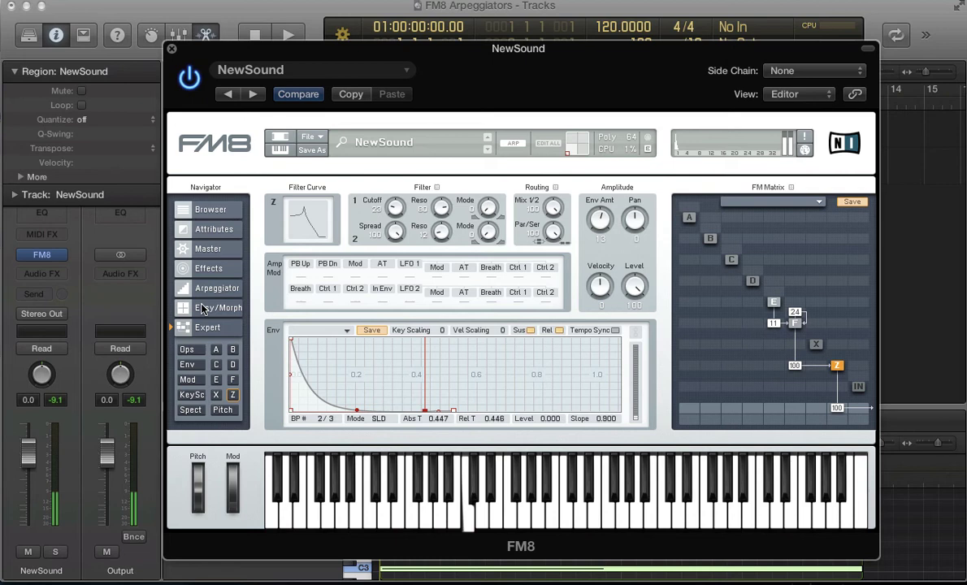
Try the arpeggiator's Down order, toggling it on and off and leaving it off
{"action": "left_click", "coordinate": [199, 286]}
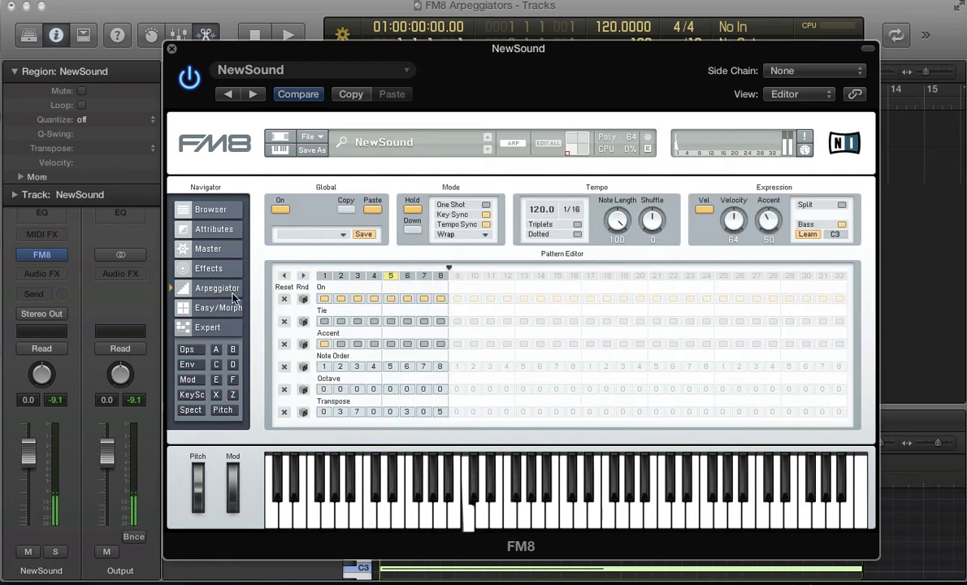
{"action": "left_click", "coordinate": [413, 231]}
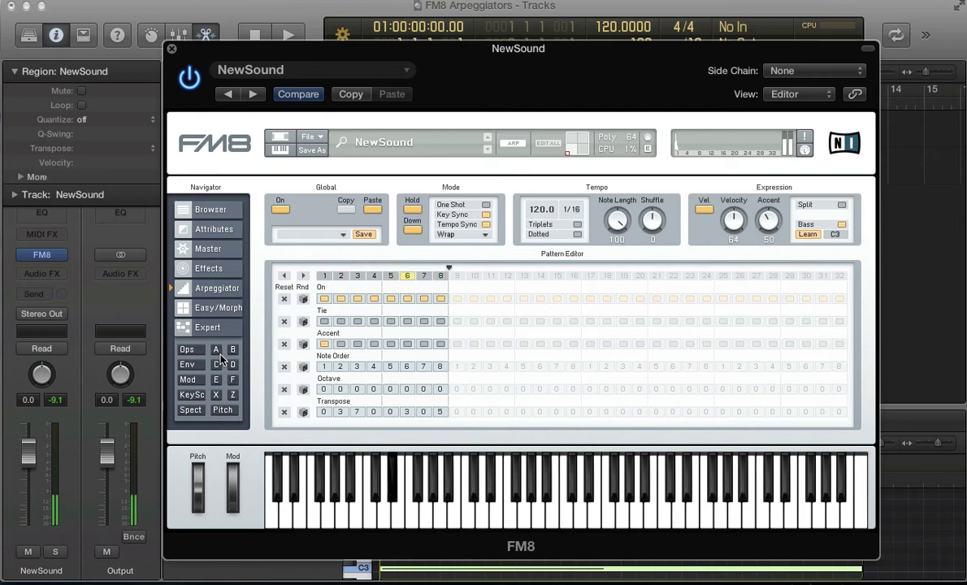
{"action": "left_click", "coordinate": [407, 234]}
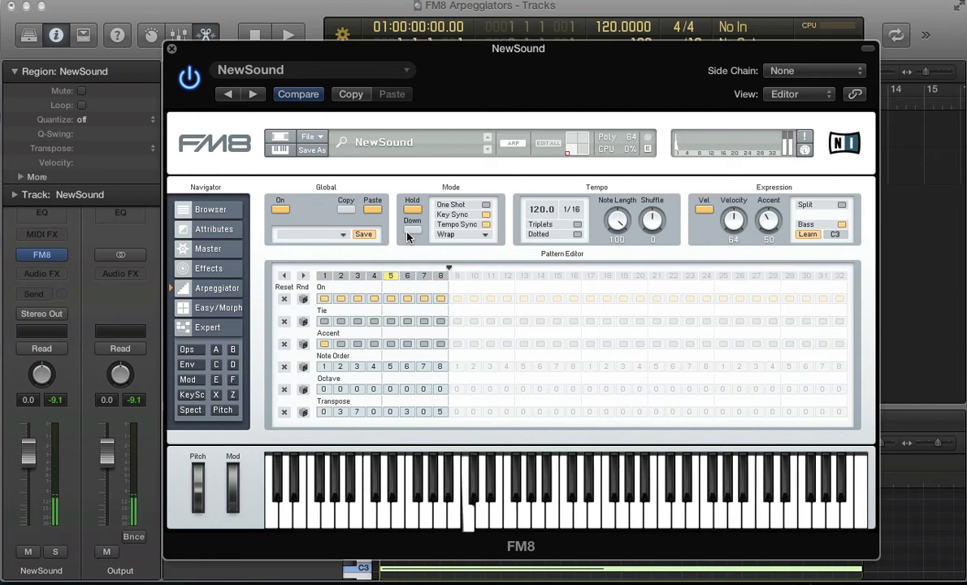
{"action": "left_click", "coordinate": [408, 233]}
{"action": "left_click", "coordinate": [407, 233]}
Lower filter Z's Filter 1 resonance to 38
{"action": "left_click", "coordinate": [233, 395]}
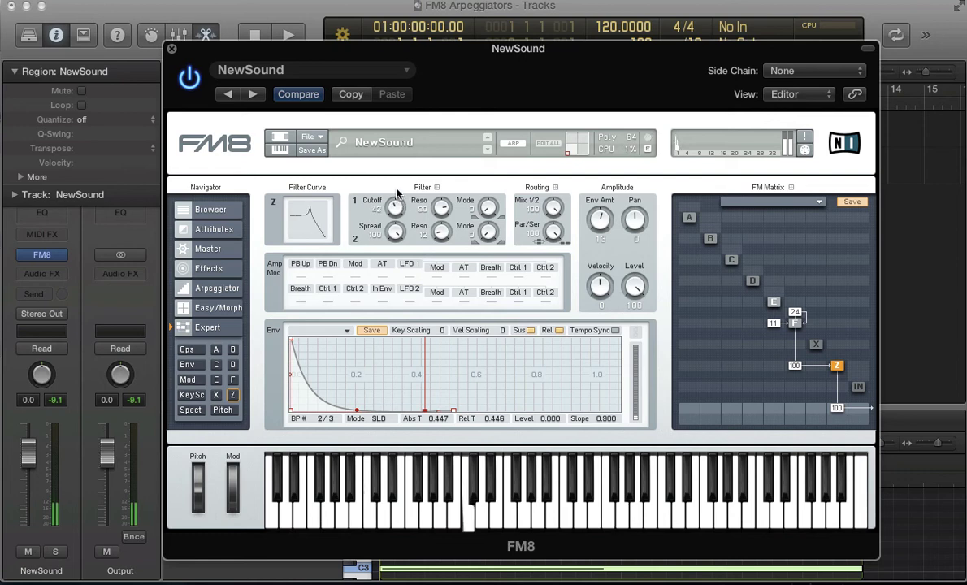
{"action": "left_click_drag", "start_coordinate": [442, 207], "coordinate": [447, 259]}
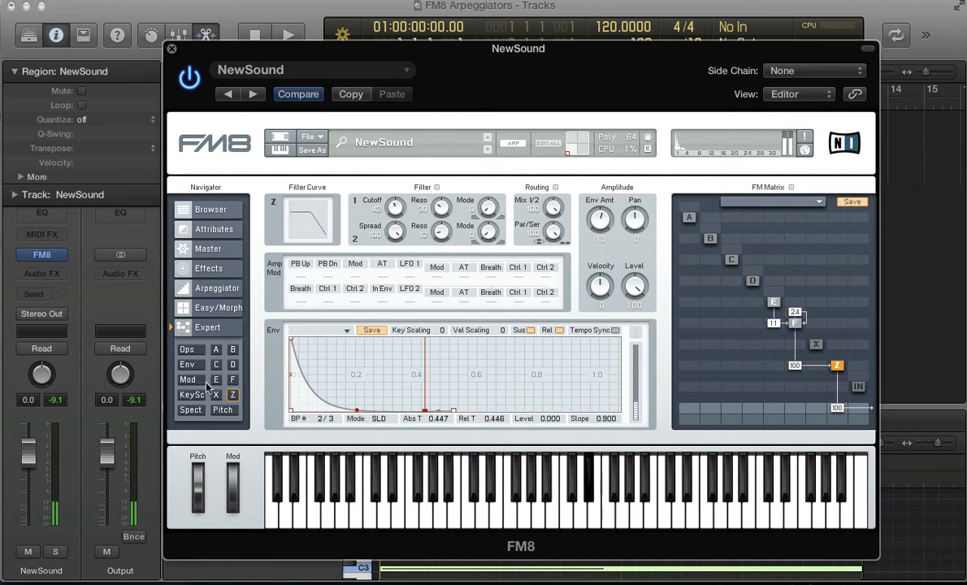
{"action": "left_click", "coordinate": [217, 288]}
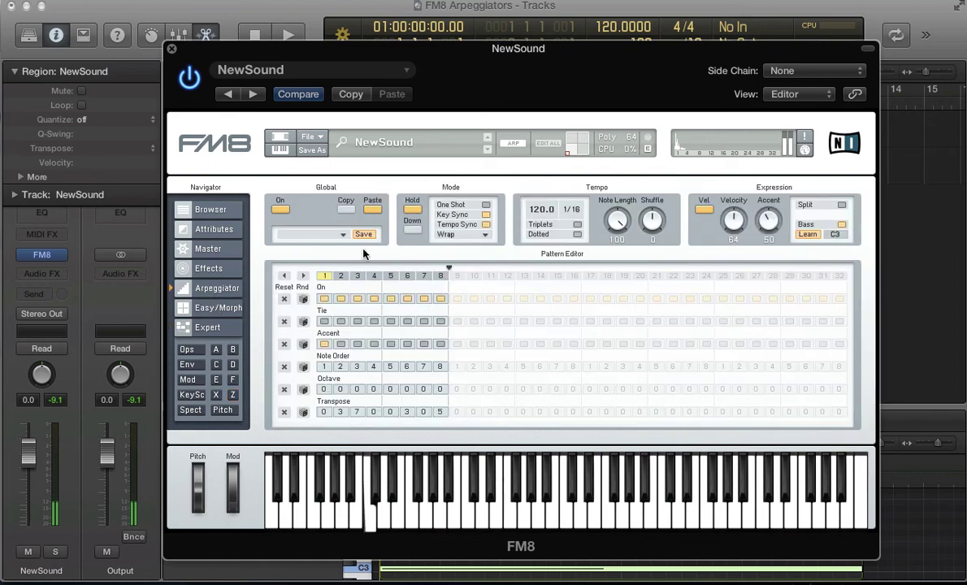
Audition the repeat modes Ping, Pong, Wrap+ and Wrap-, ending on Wrap-
{"action": "left_click", "coordinate": [446, 238]}
{"action": "left_click", "coordinate": [445, 239]}
{"action": "left_click", "coordinate": [446, 237]}
{"action": "left_click", "coordinate": [448, 252]}
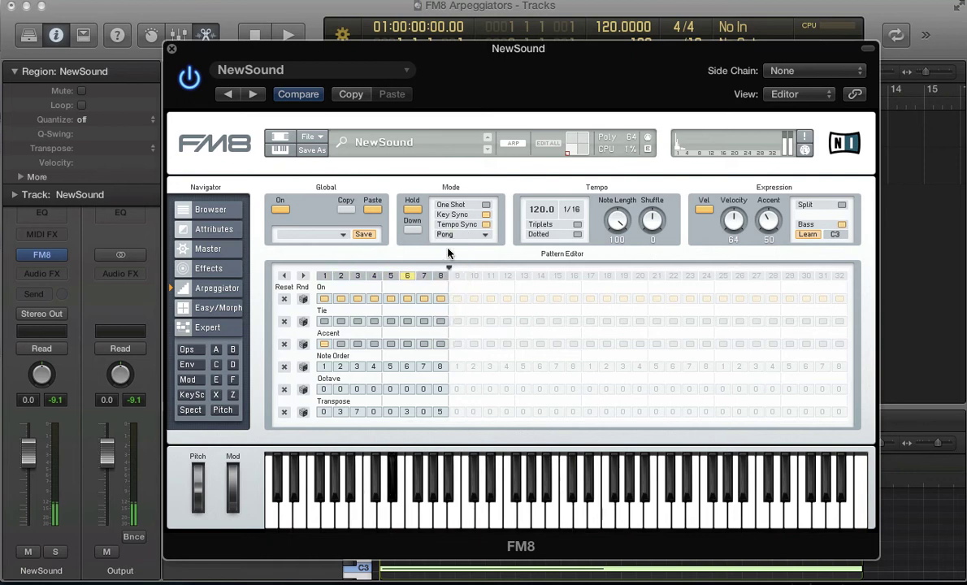
{"action": "left_click", "coordinate": [448, 236]}
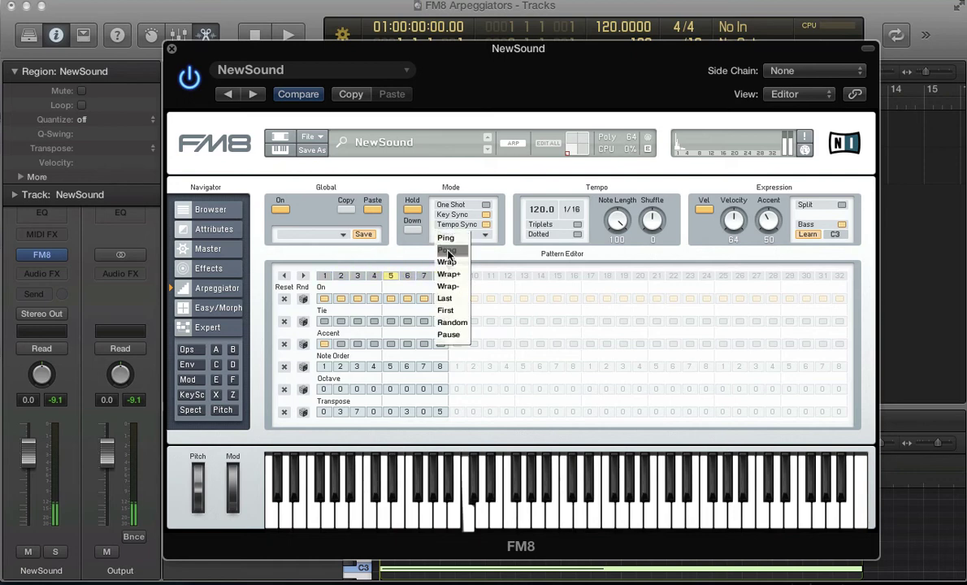
{"action": "left_click", "coordinate": [448, 275]}
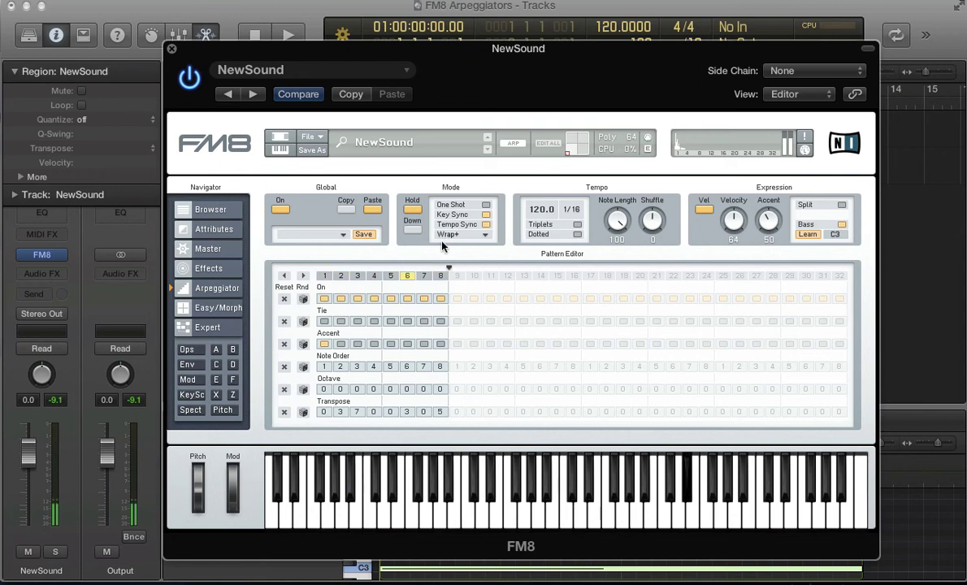
{"action": "left_click", "coordinate": [449, 238]}
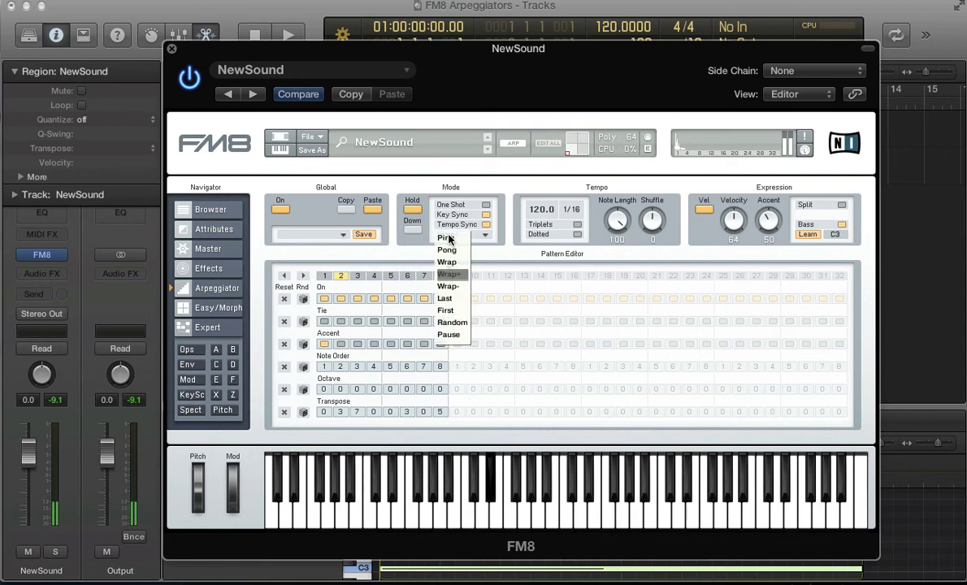
{"action": "left_click", "coordinate": [448, 286]}
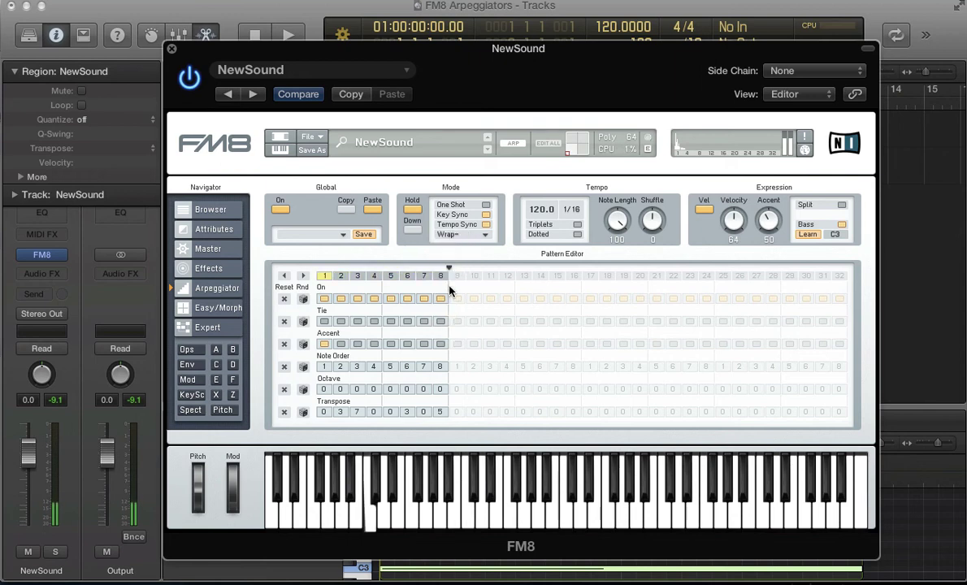
{"action": "left_click", "coordinate": [446, 236]}
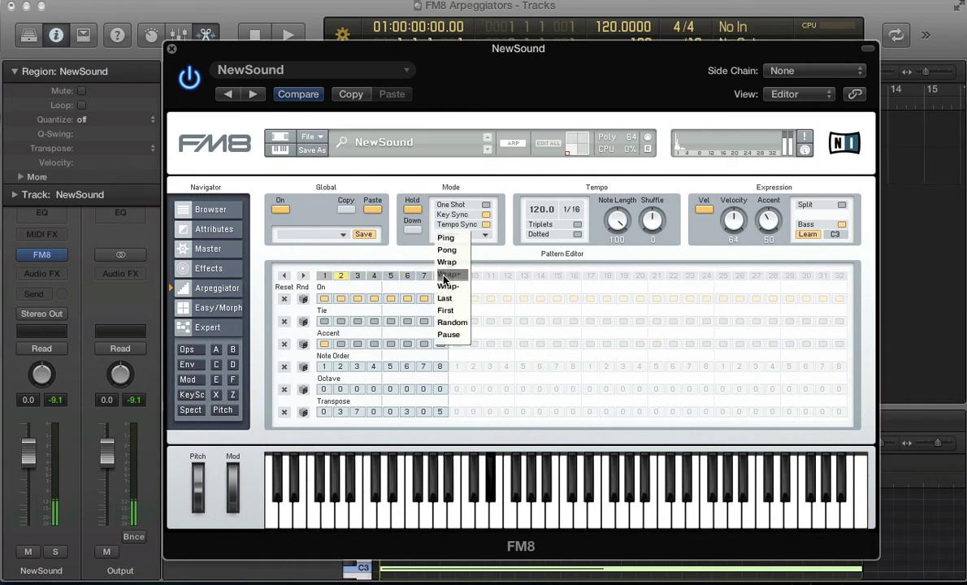
{"action": "left_click", "coordinate": [422, 250]}
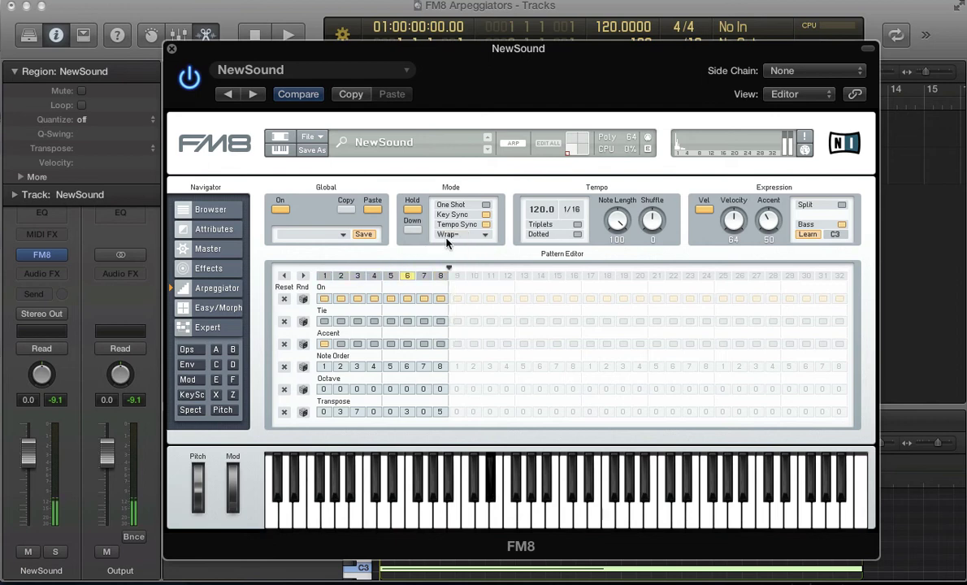
Audition the repeat modes Last, First, Random and Pause, ending on Pause
{"action": "left_click", "coordinate": [444, 234]}
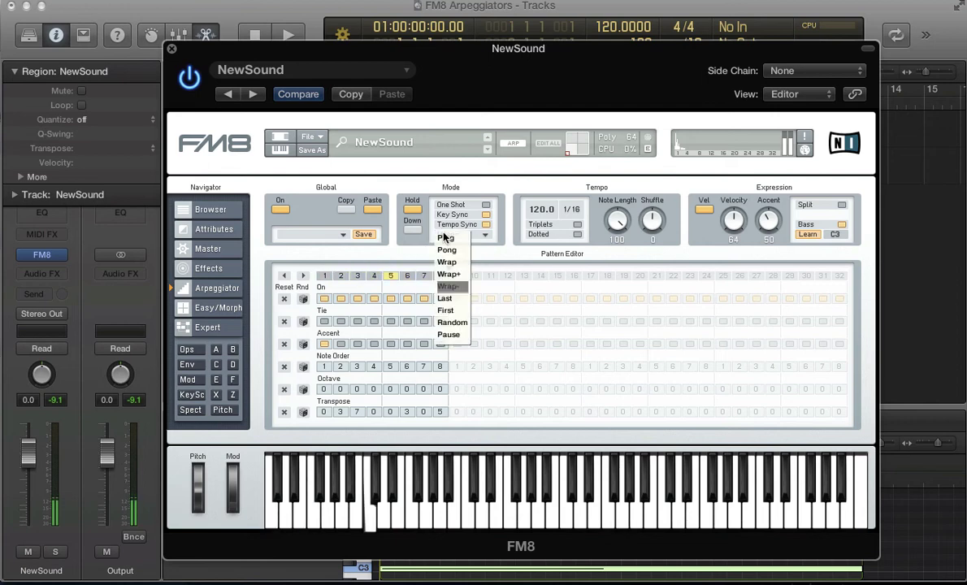
{"action": "left_click", "coordinate": [457, 300]}
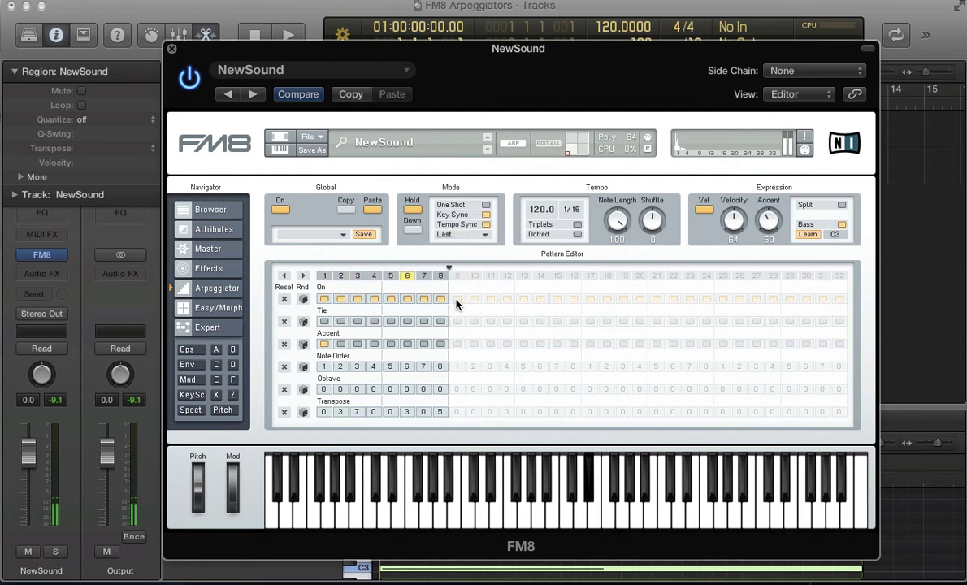
{"action": "left_click", "coordinate": [447, 236]}
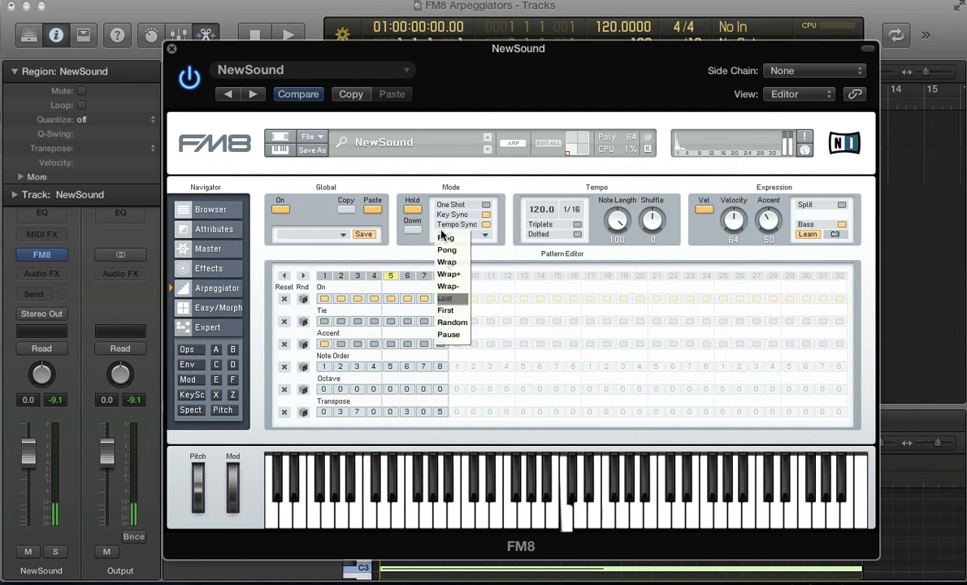
{"action": "left_click", "coordinate": [446, 310]}
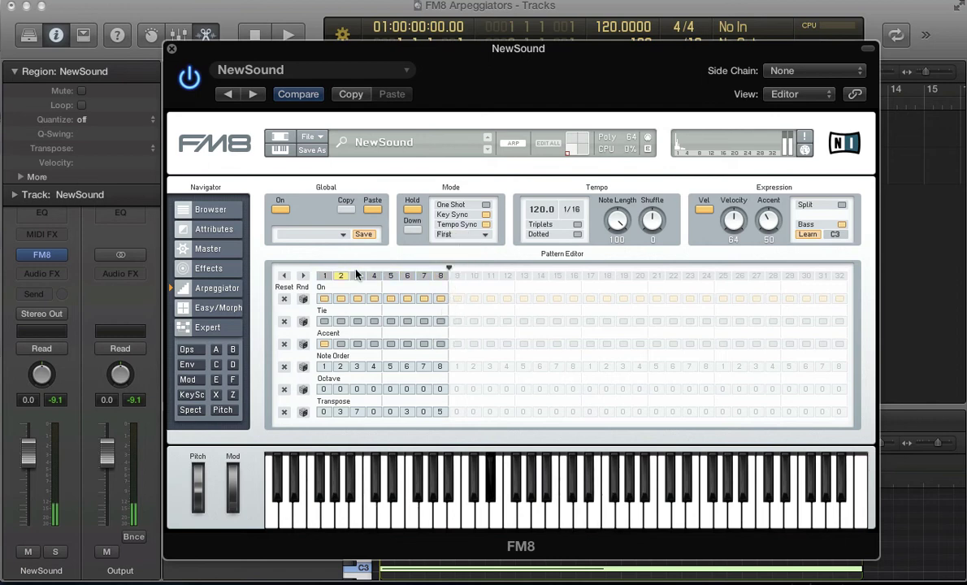
{"action": "left_click", "coordinate": [444, 236]}
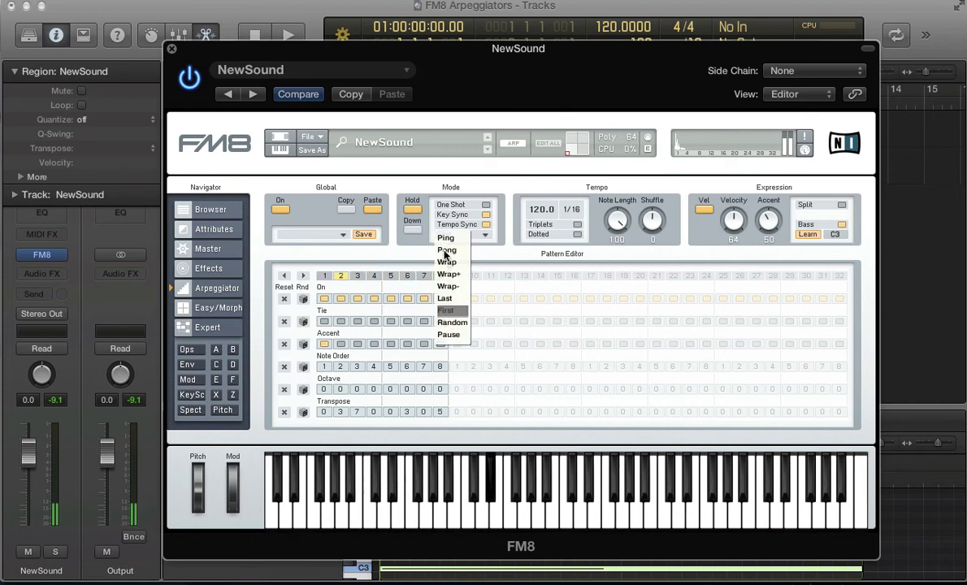
{"action": "left_click", "coordinate": [457, 324]}
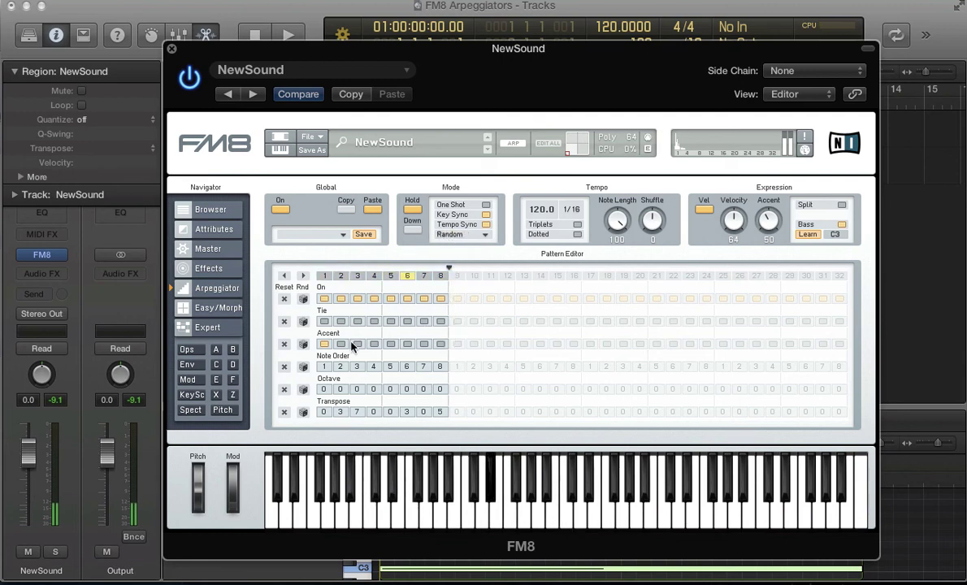
{"action": "left_click", "coordinate": [446, 236]}
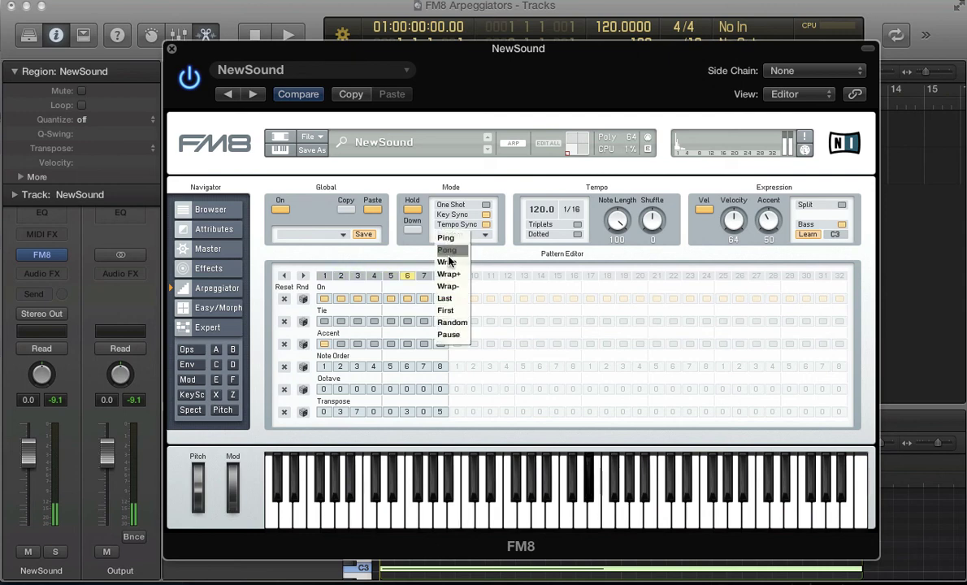
{"action": "left_click", "coordinate": [456, 343]}
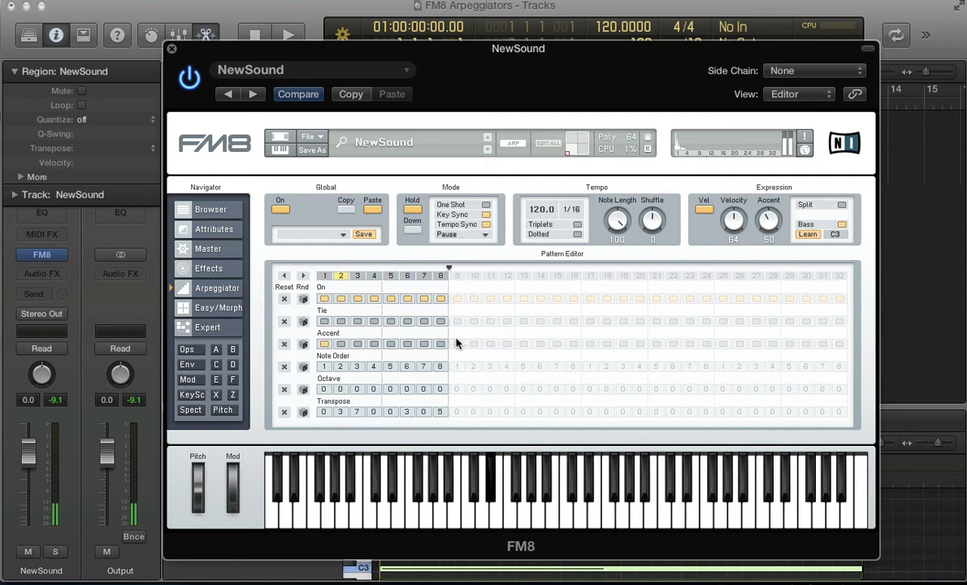
{"action": "left_click", "coordinate": [448, 235]}
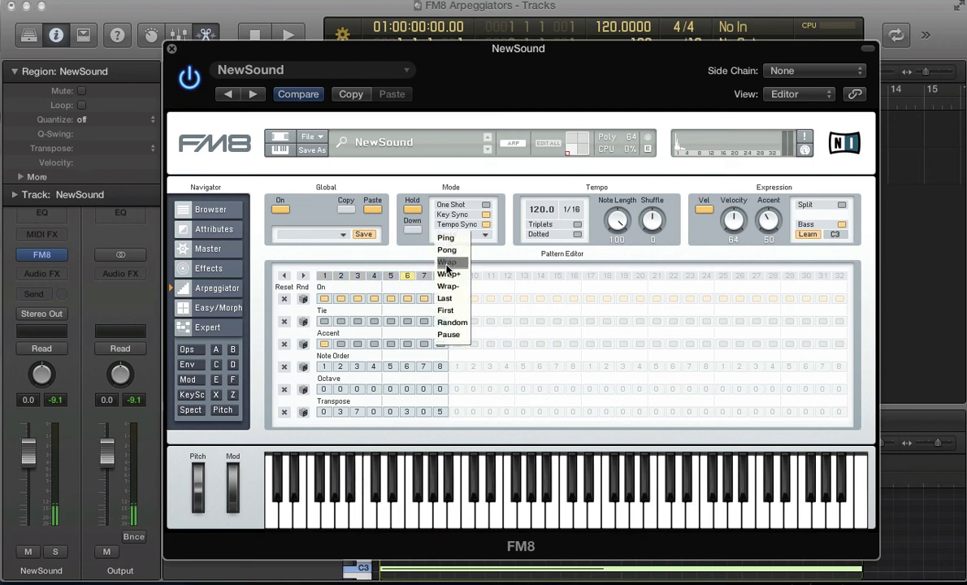
Set the repeat mode back to Wrap and test note length at 62 before restoring 100
{"action": "left_click", "coordinate": [447, 264]}
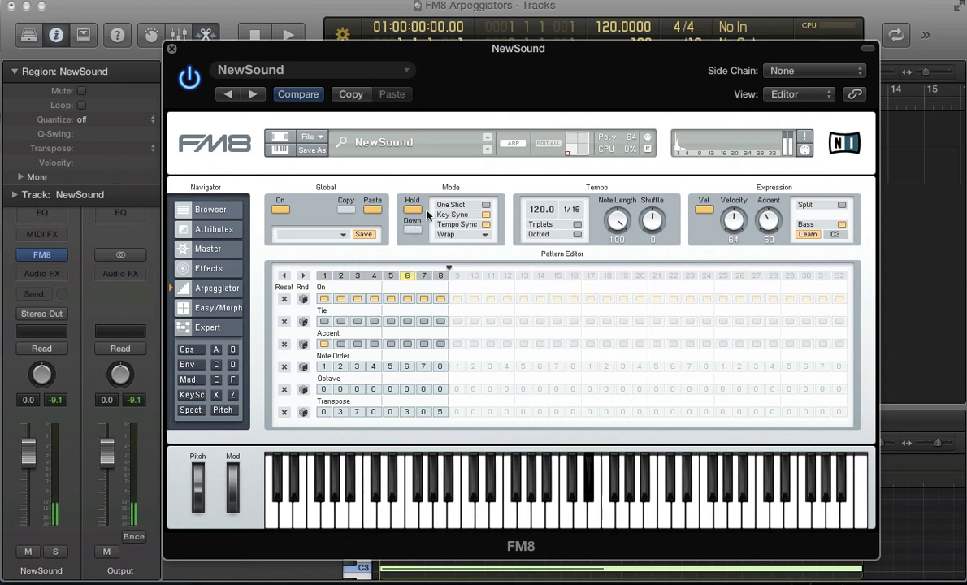
{"action": "left_click_drag", "start_coordinate": [618, 220], "coordinate": [612, 253]}
{"action": "left_click_drag", "start_coordinate": [629, 277], "coordinate": [317, 212]}
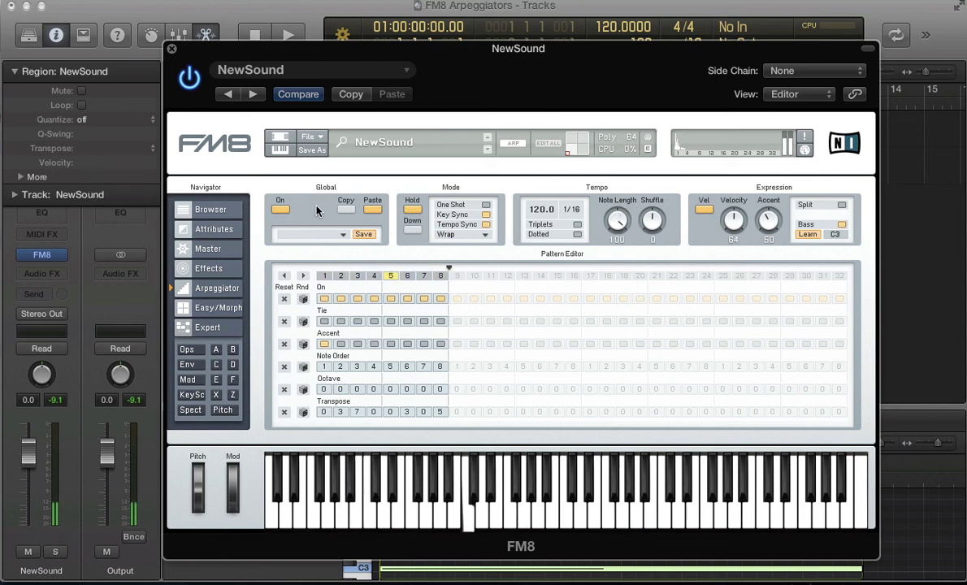
Retune filter Z: cutoff from 43 to 78, resonance slightly higher, envelope amount to 24
{"action": "left_click", "coordinate": [232, 395]}
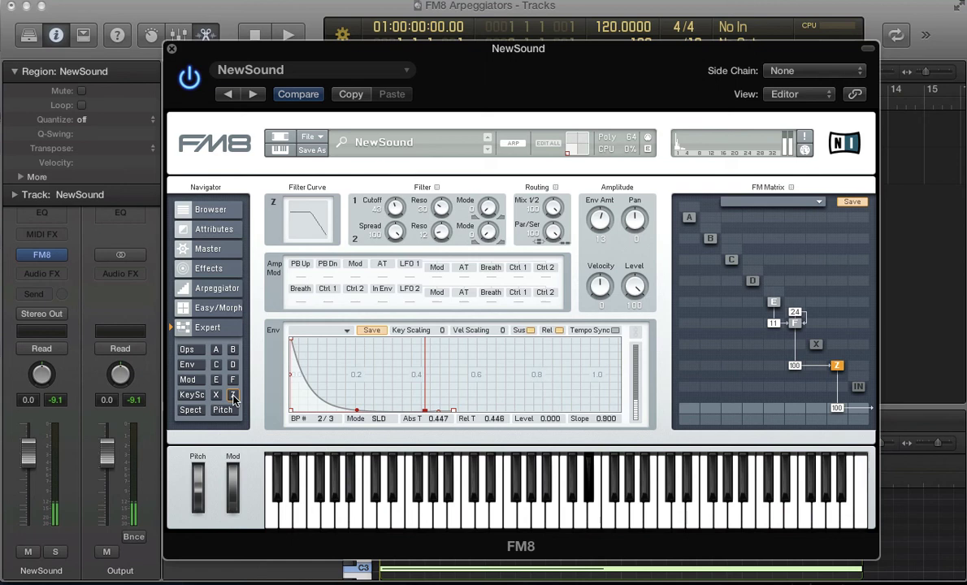
{"action": "left_click_drag", "start_coordinate": [394, 209], "coordinate": [387, 176]}
{"action": "left_click_drag", "start_coordinate": [596, 198], "coordinate": [596, 195]}
{"action": "left_click_drag", "start_coordinate": [440, 210], "coordinate": [425, 189]}
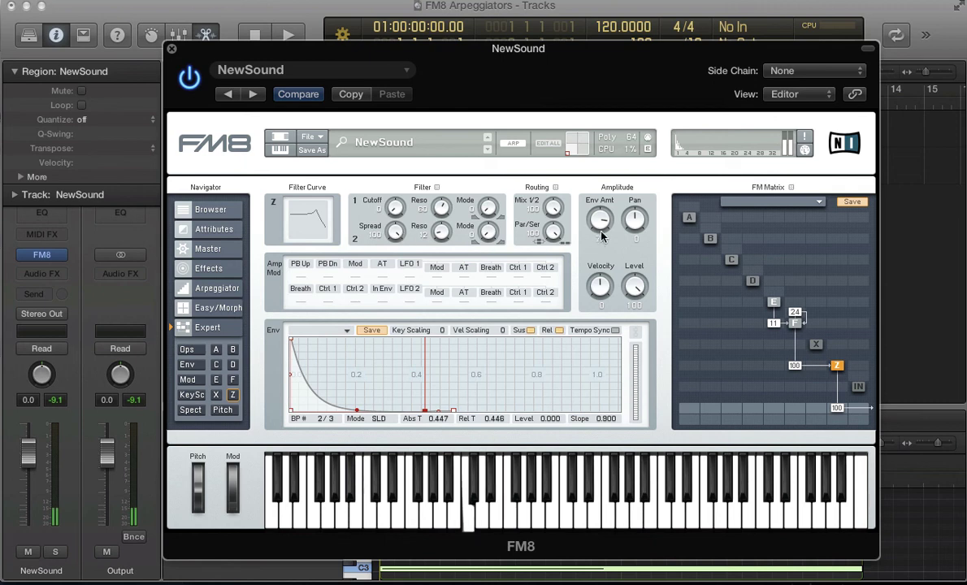
{"action": "left_click_drag", "start_coordinate": [602, 236], "coordinate": [601, 249]}
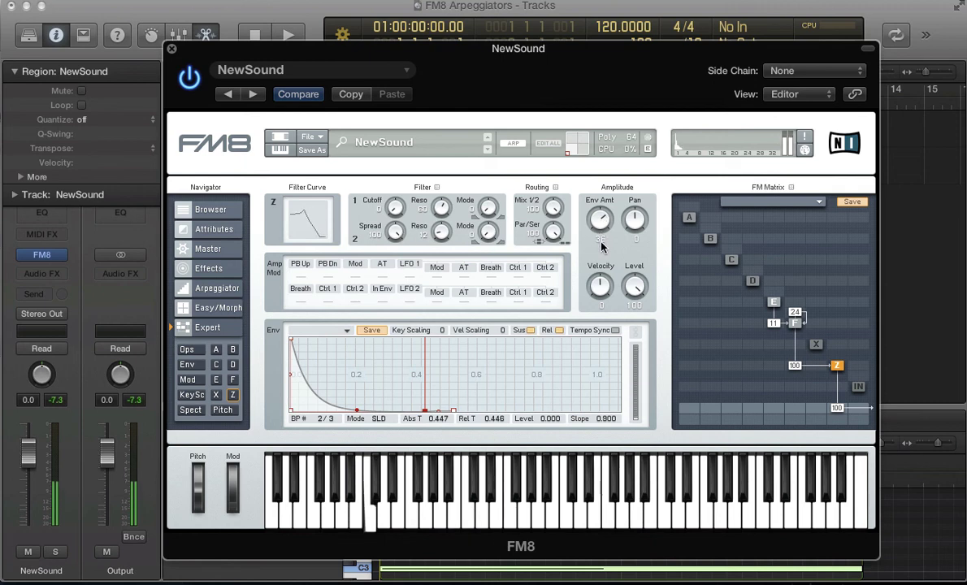
Return to NewSound's arpeggiator page showing the 8-step 0-3-7-0-0-3-0-5 pattern with Hold and Key Sync on
{"action": "left_click", "coordinate": [214, 291]}
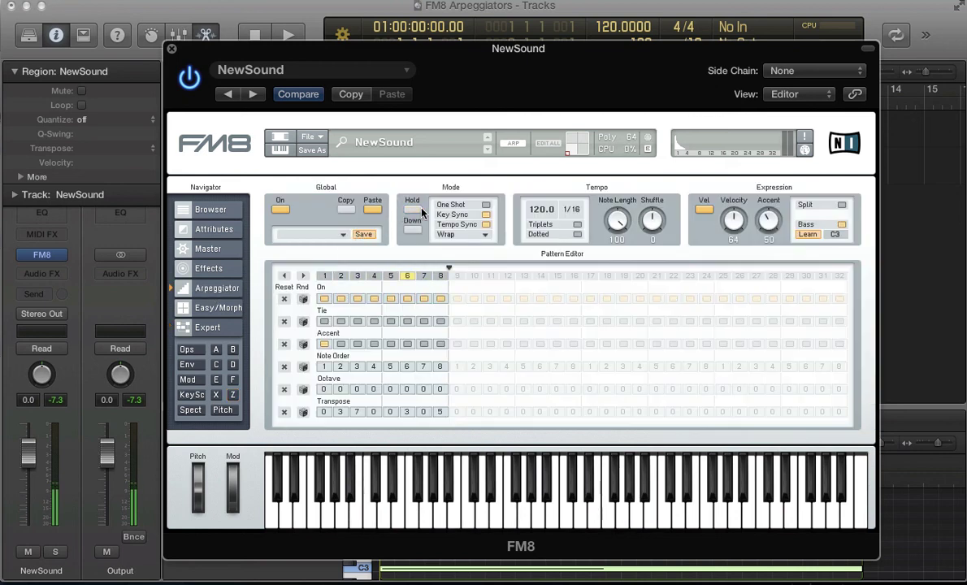